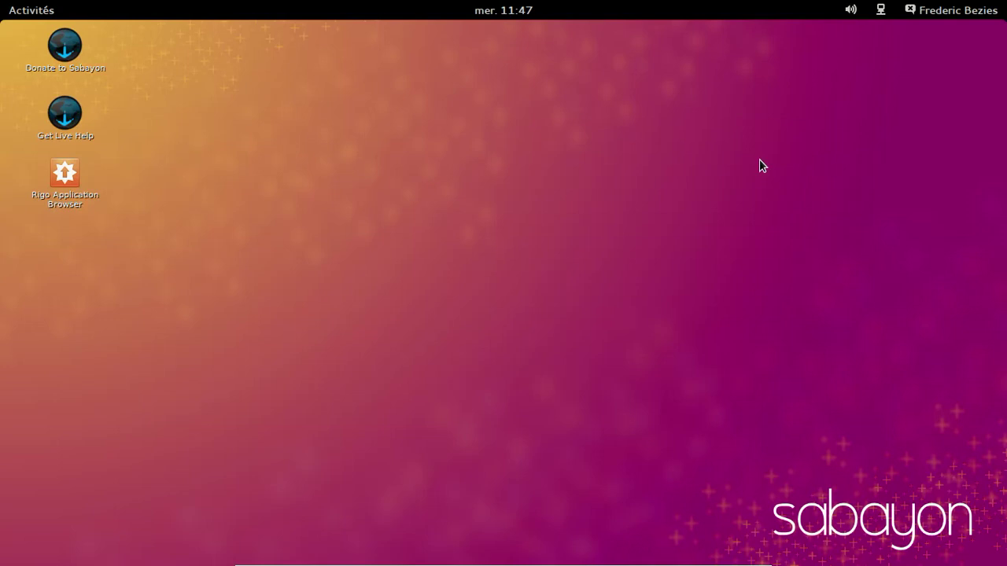
Browse the full list of installed applications, launch LibreOffice Writer and dismiss the Sabayon update notification
click(34, 12)
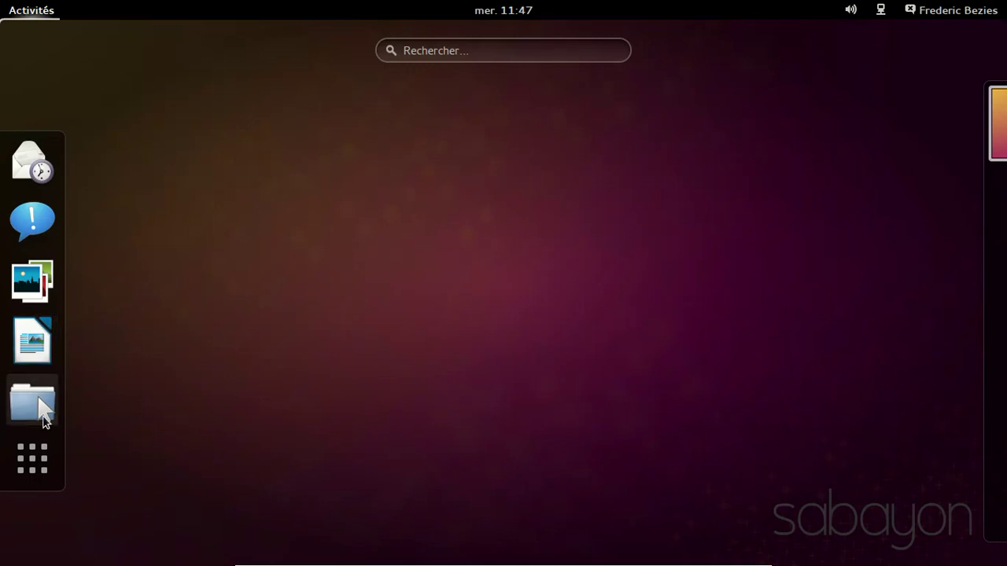
click(43, 455)
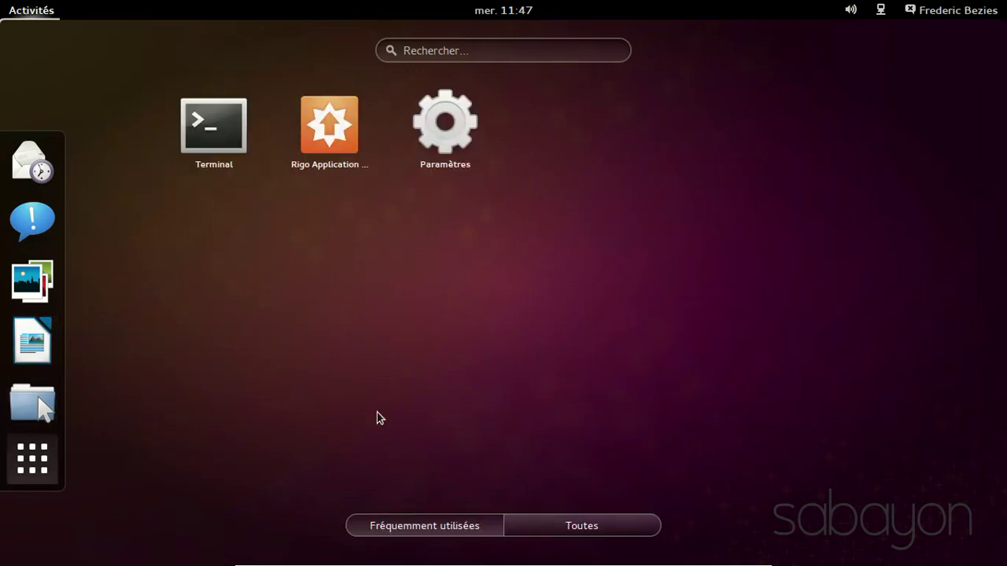
click(555, 533)
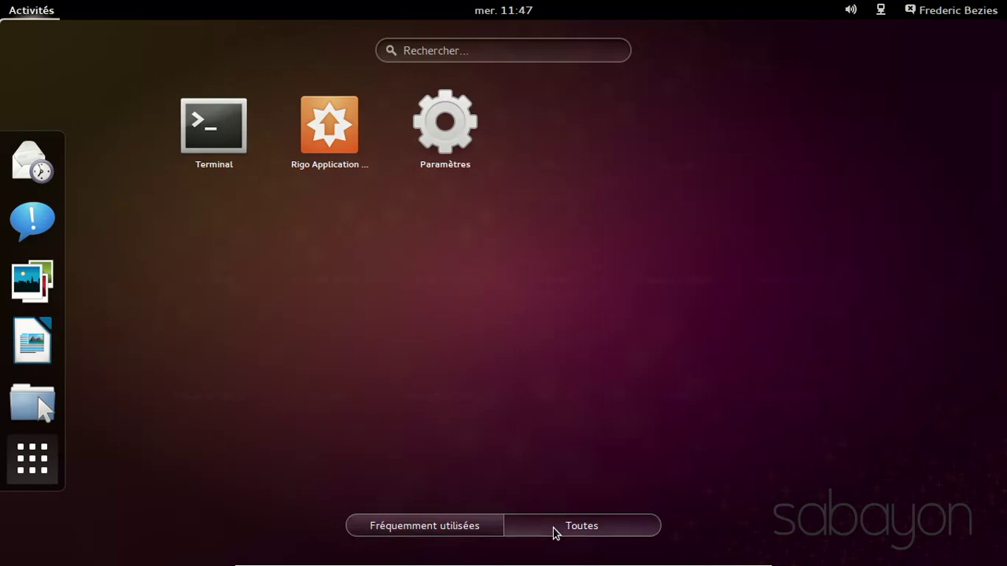
drag(999, 160, 1003, 129)
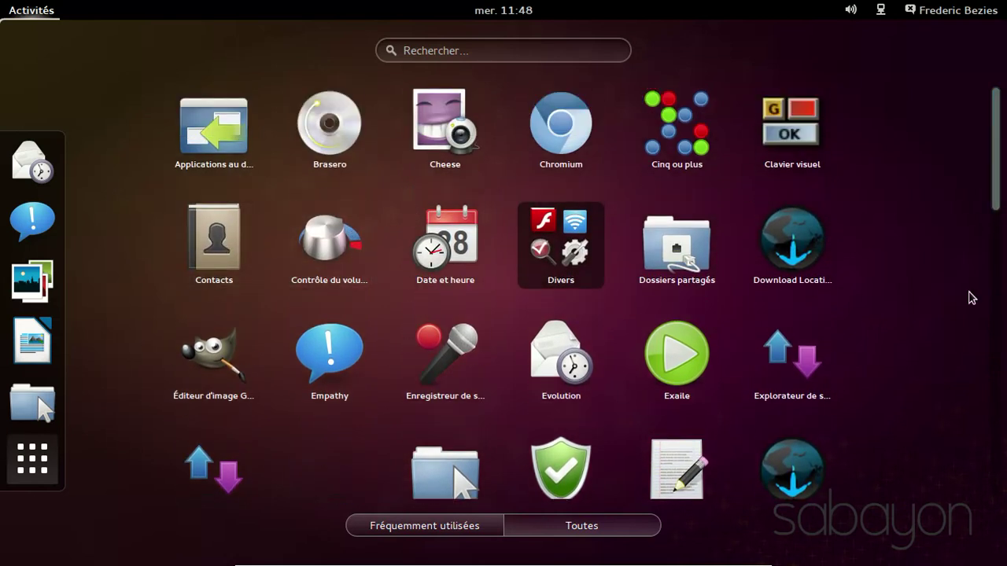
drag(999, 181, 970, 358)
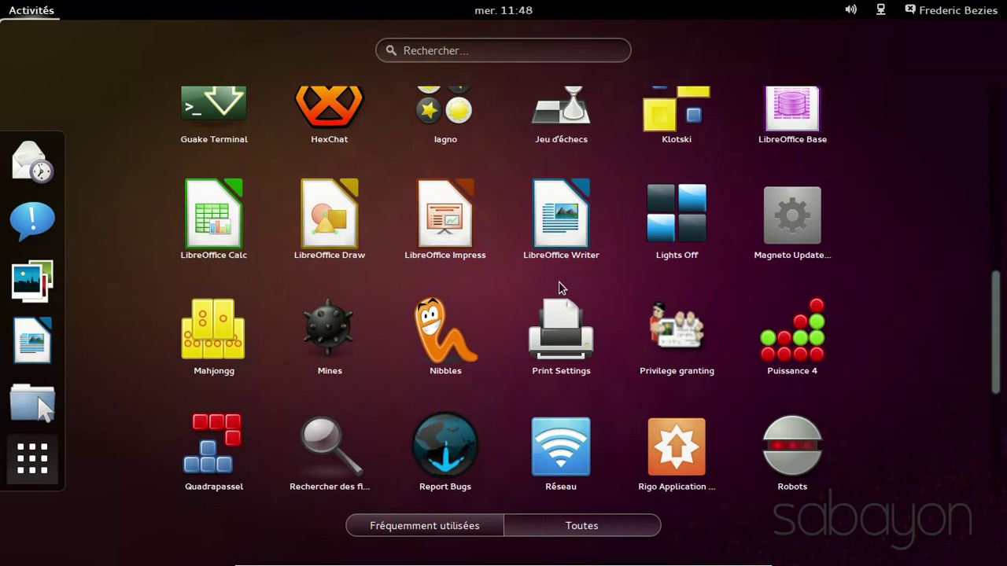
click(543, 236)
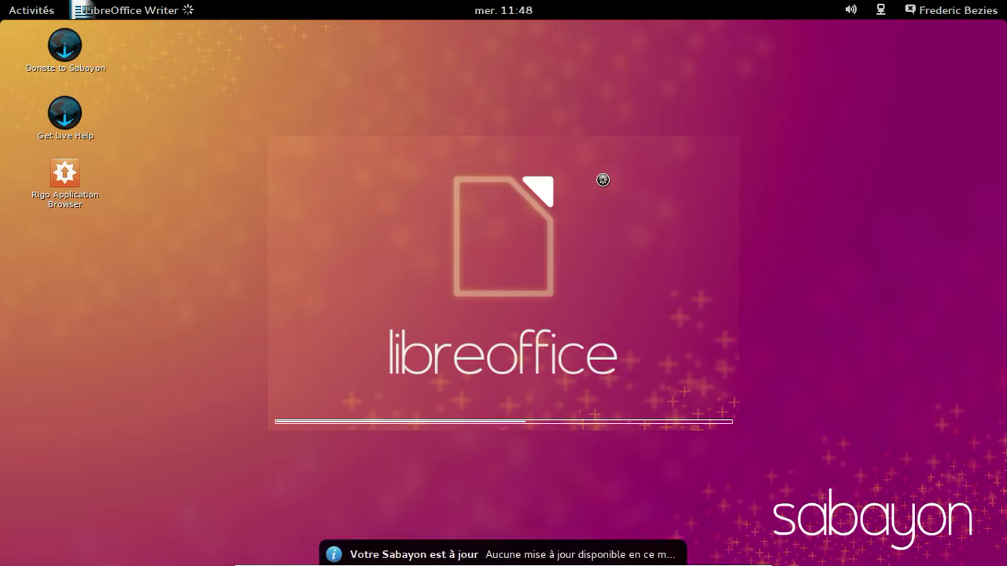
mouse_move(681, 546)
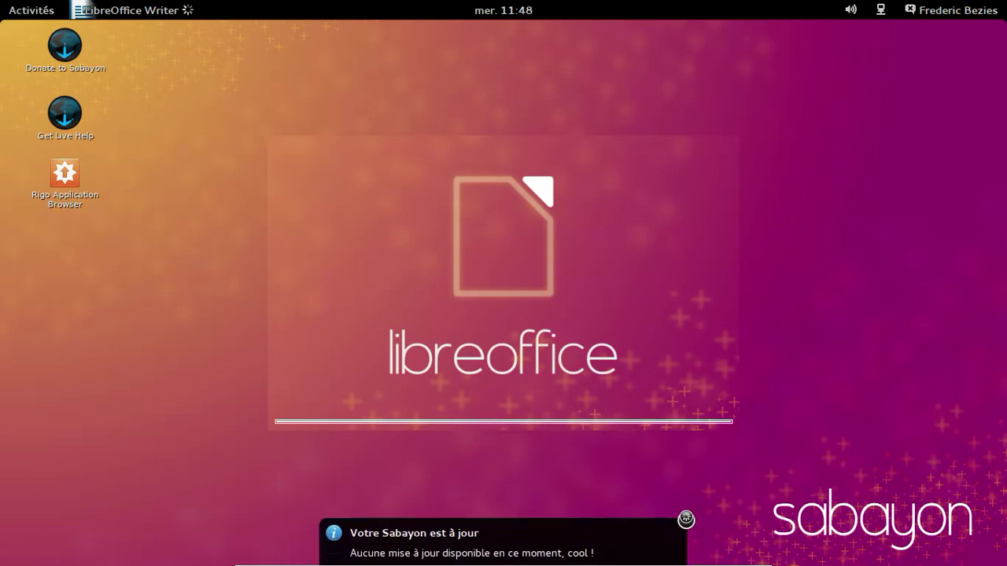
click(686, 520)
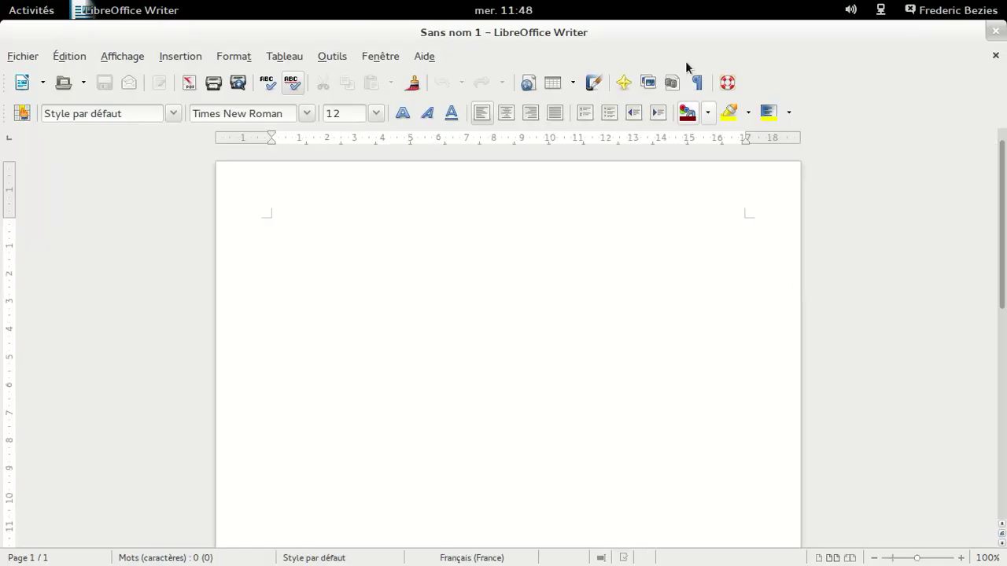
Check the LibreOffice version information from the unmaximized Writer window and close Writer
double_click(663, 33)
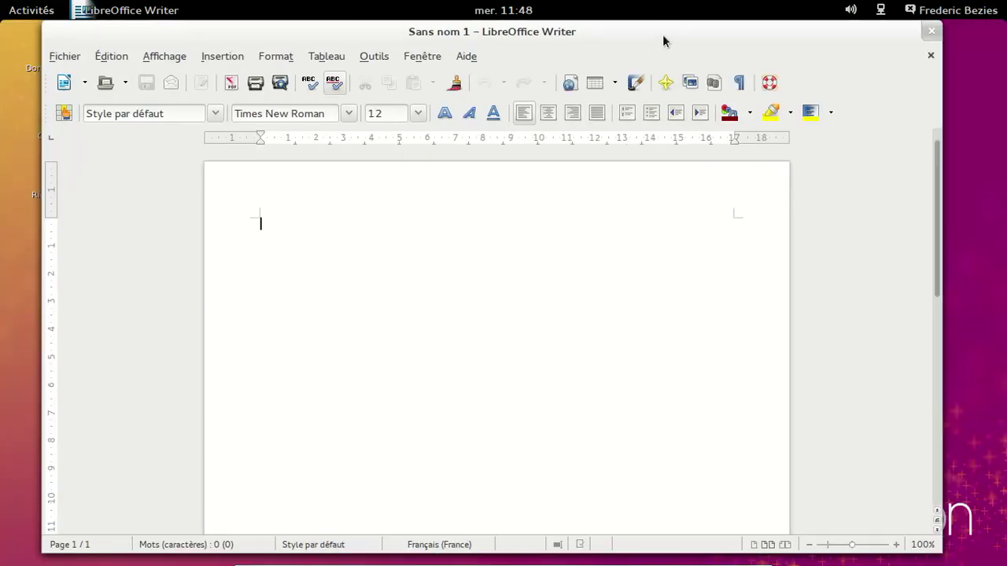
click(465, 56)
click(479, 167)
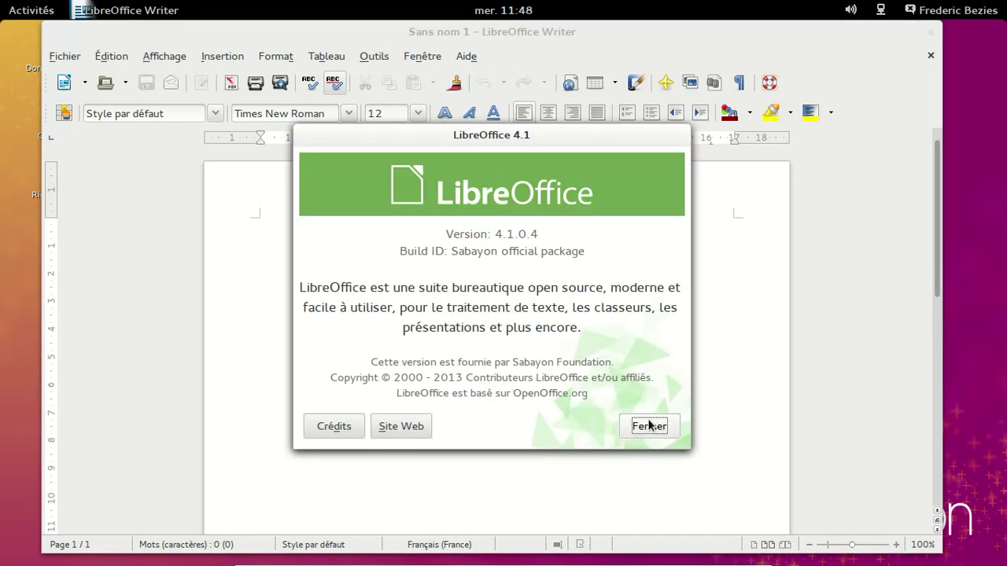
click(649, 426)
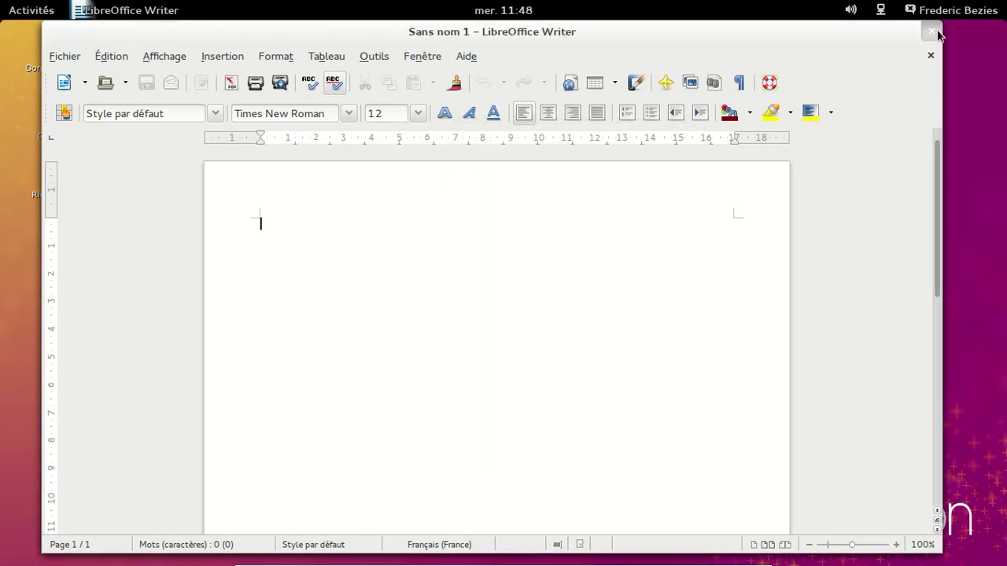
click(936, 31)
Open the system settings (Paramètres) and return to the desktop
click(941, 11)
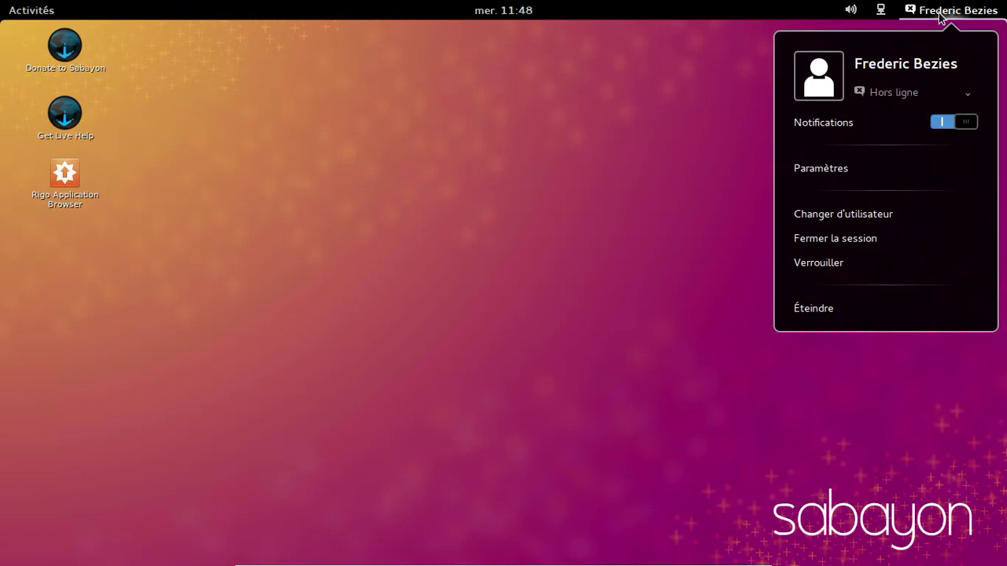
click(849, 171)
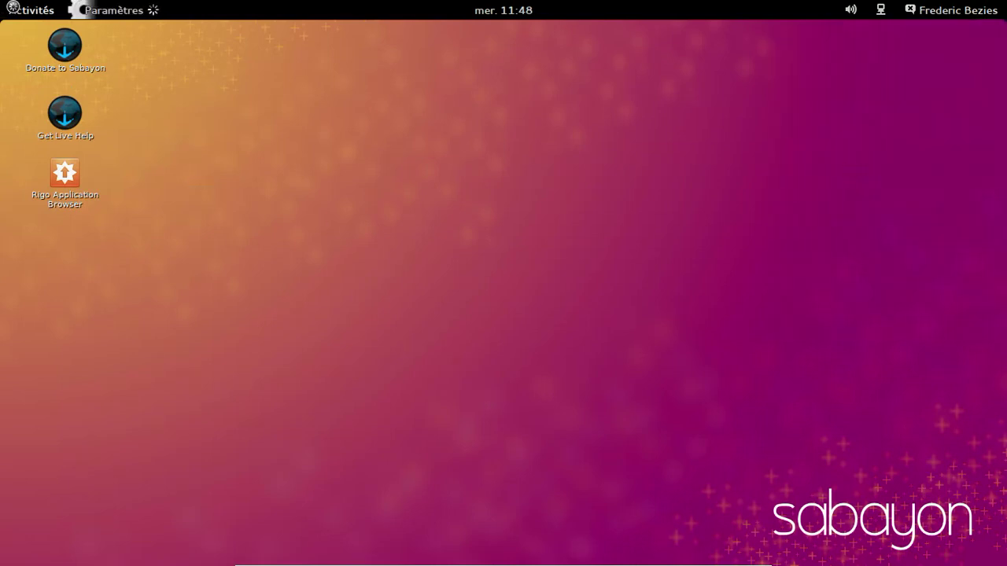
click(16, 11)
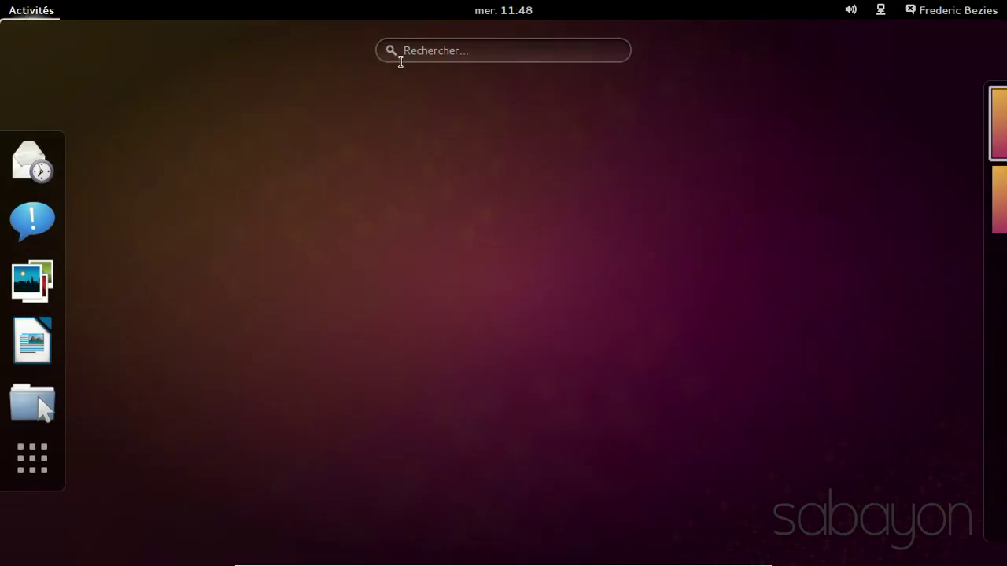
click(77, 24)
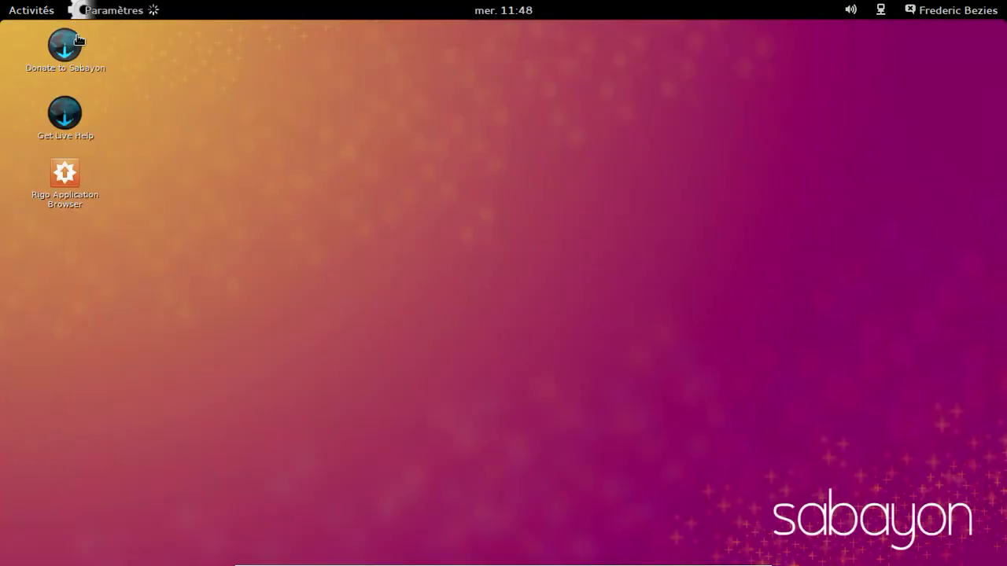
Launch Rigo Application Browser from the desktop and search for chromium
click(76, 182)
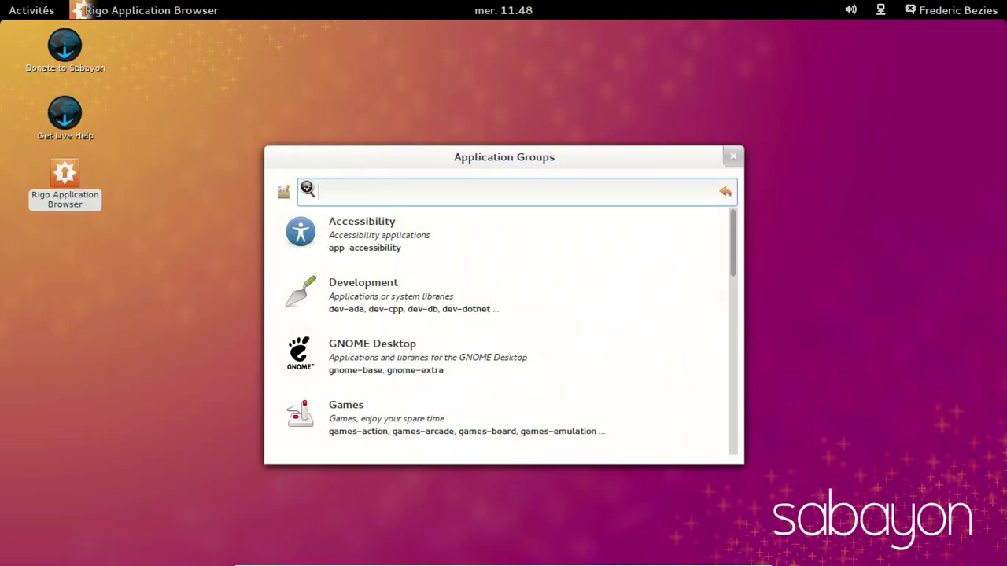
click(285, 190)
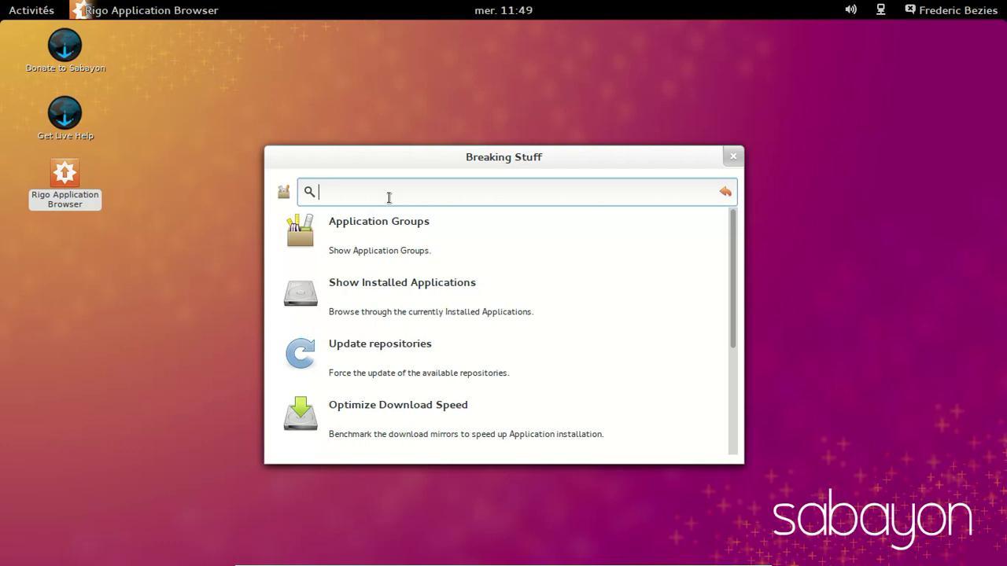
text(chromui)
key(BackSpace)
key(BackSpace)
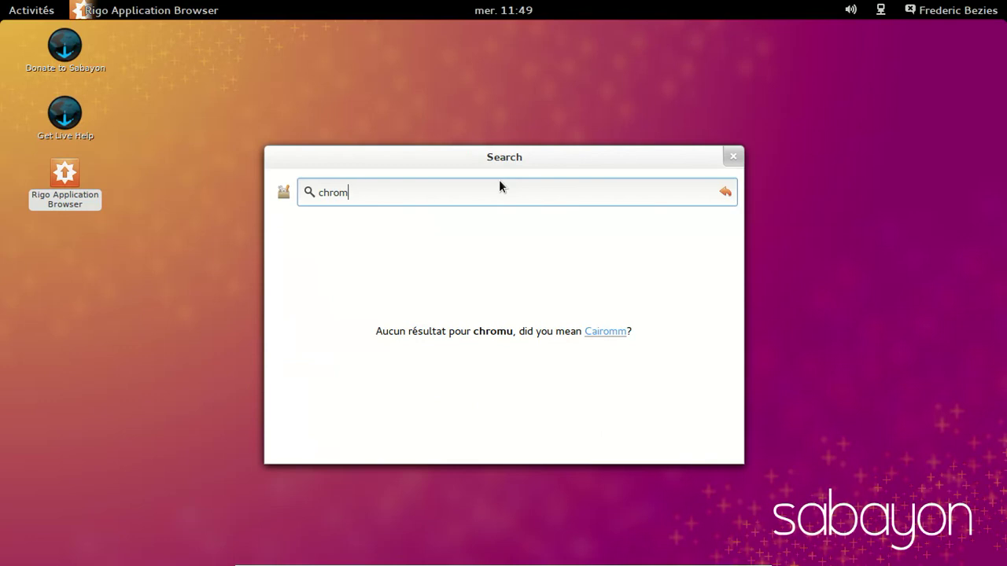
text(ium)
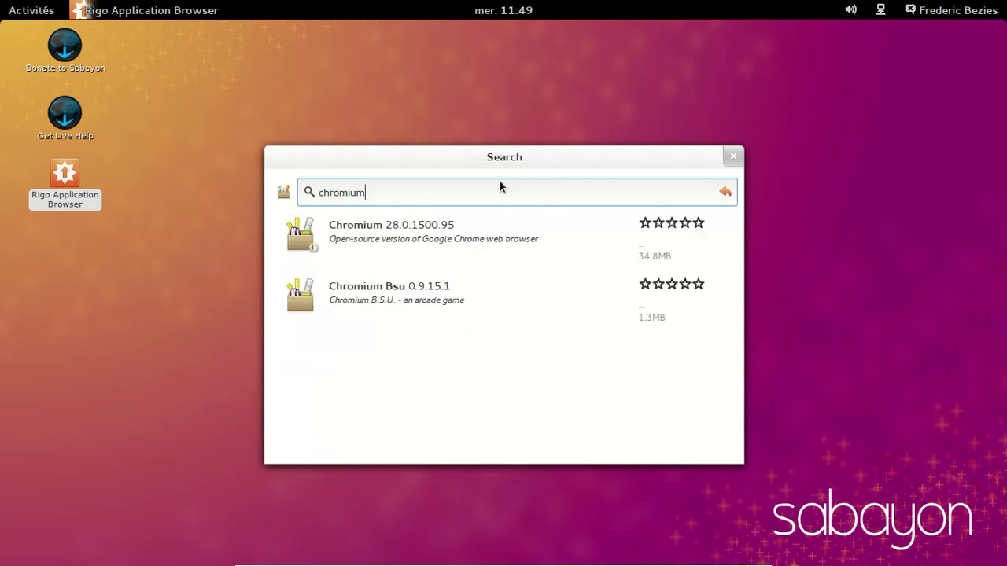
Remove the installed Chromium 28.0.1500.95 package, confirm the action and authenticate with the account password
click(489, 237)
click(685, 288)
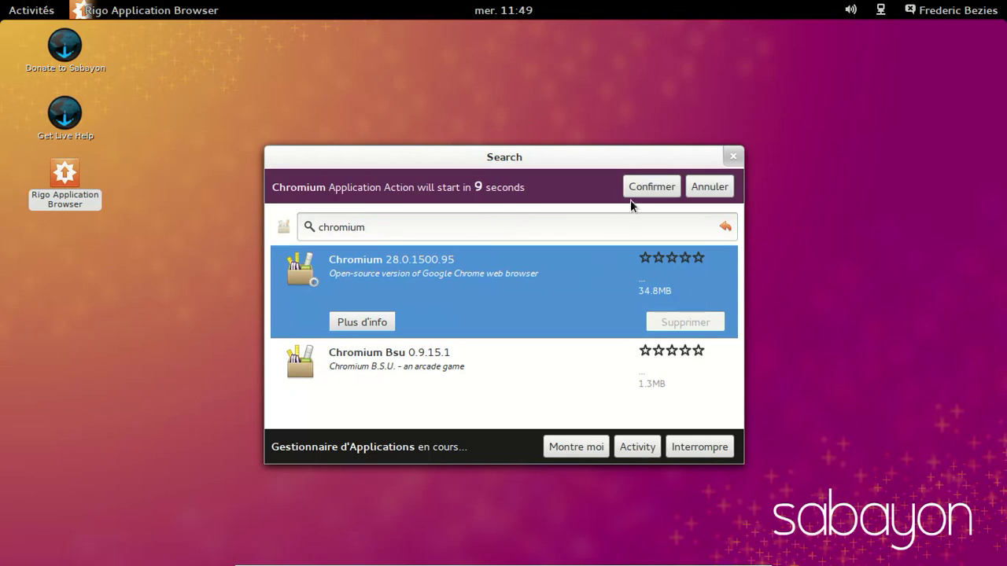
click(634, 189)
text(********)
key(Return)
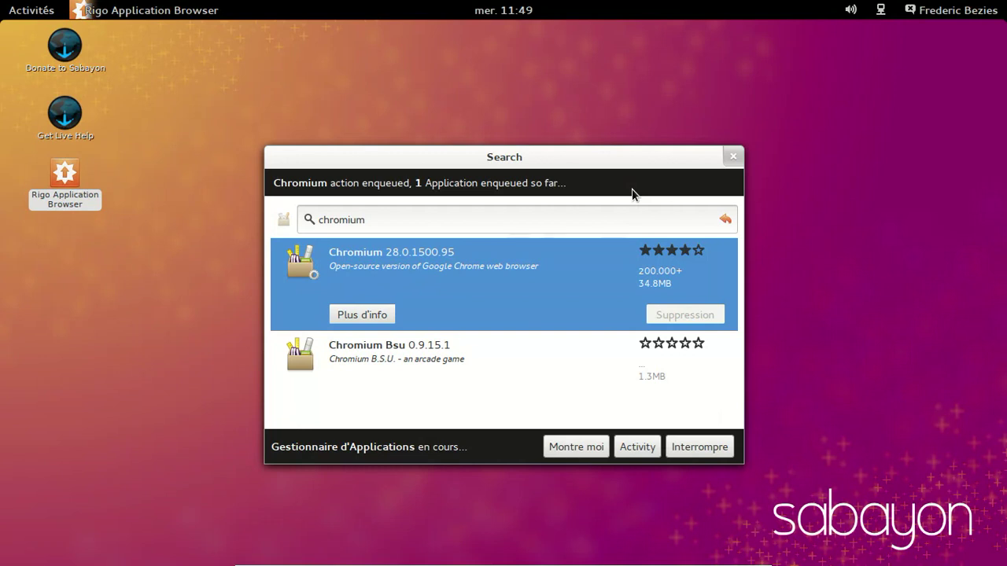
Search for firefox and start installing the Firefox 22.0 web browser
double_click(339, 195)
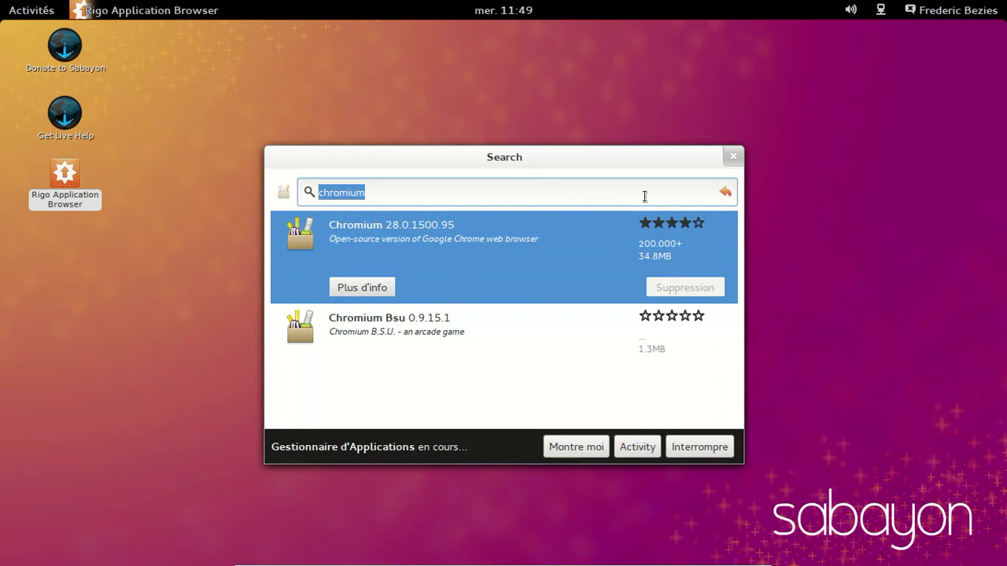
text(fire)
key(BackSpace)
key(BackSpace)
key(BackSpace)
text(io)
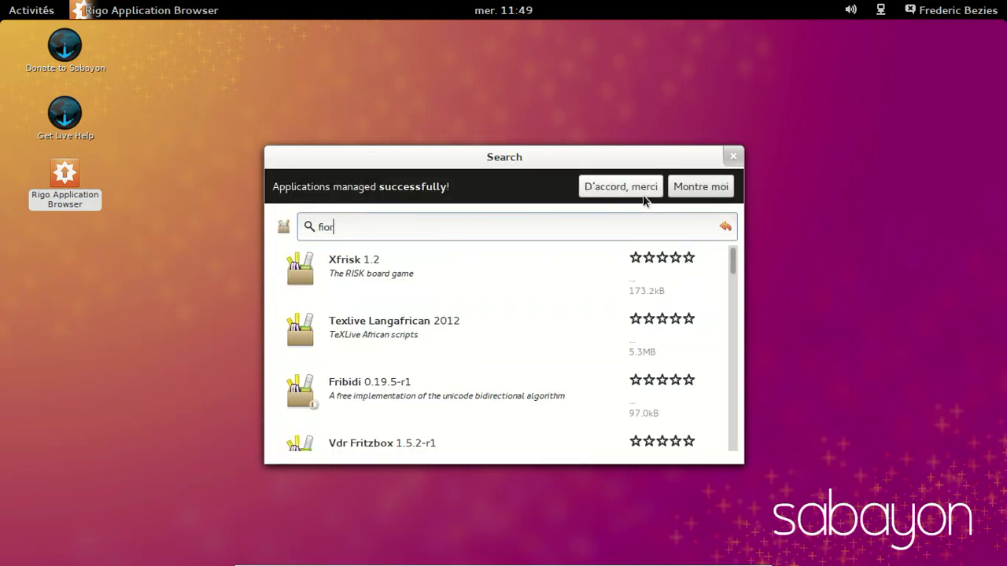
text(r)
key(BackSpace)
text(refo)
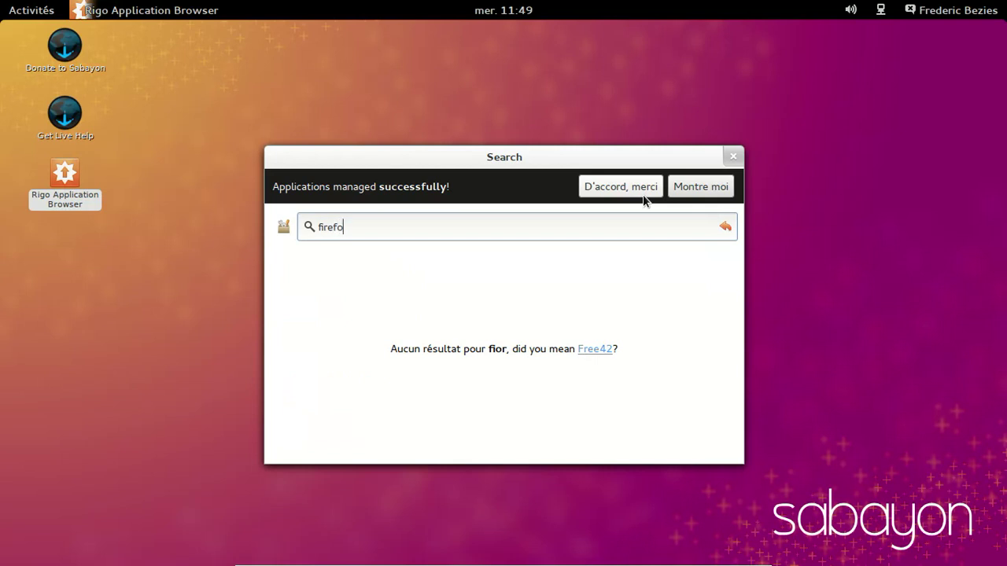
text(x)
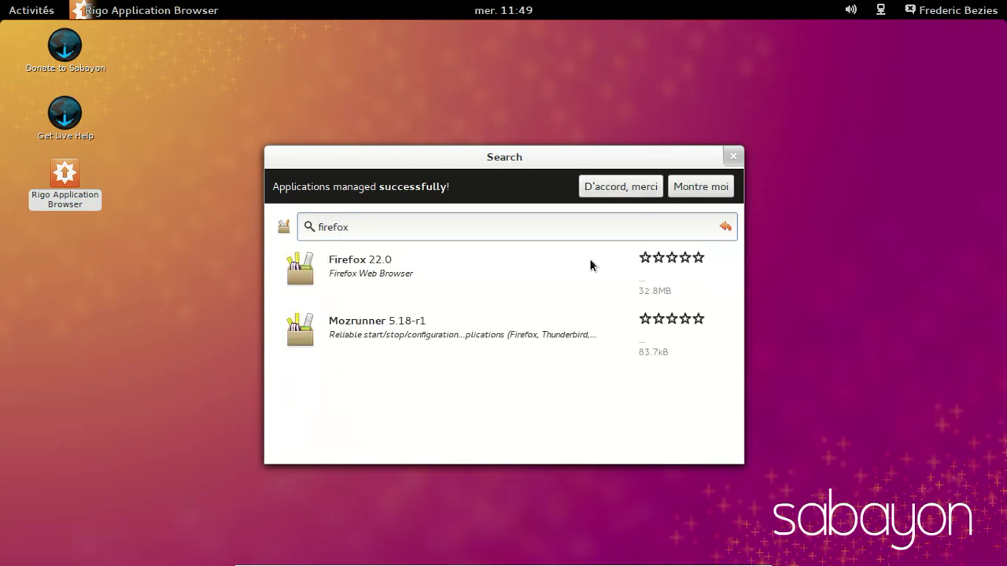
click(570, 280)
click(695, 321)
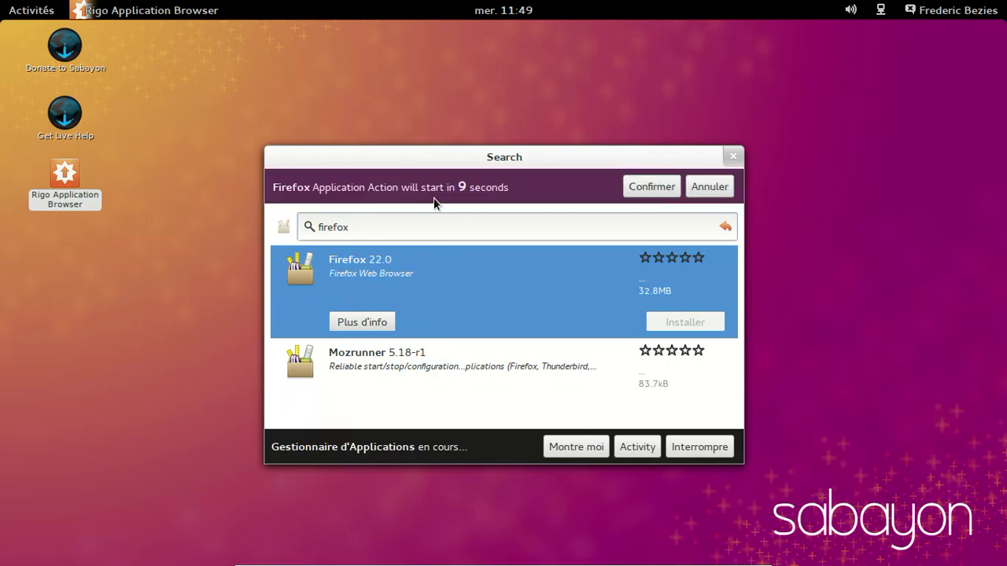
Search for the French Firefox language package, trying firefox fr and firefox-l10n-fr
text(fr)
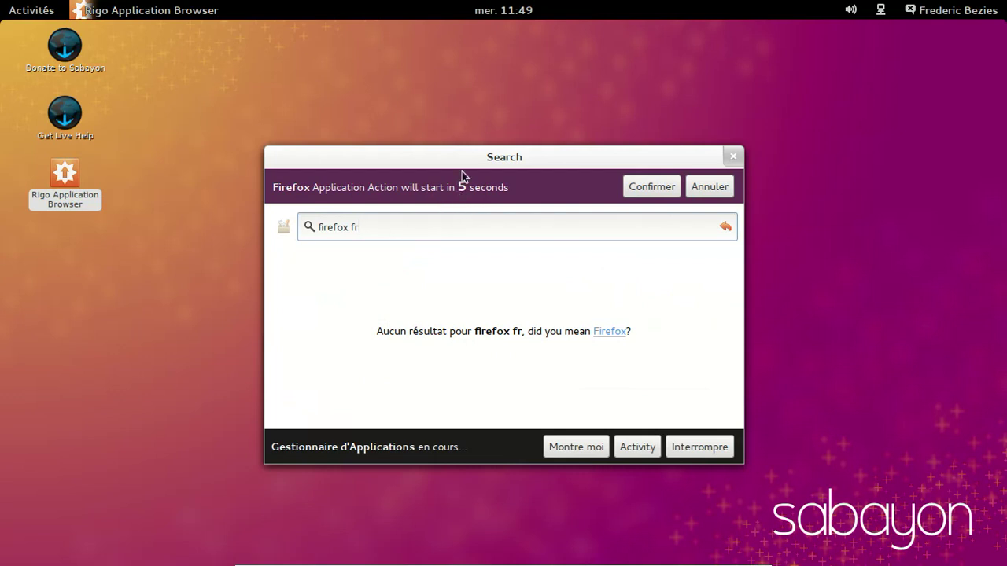
key(BackSpace)
text(-)
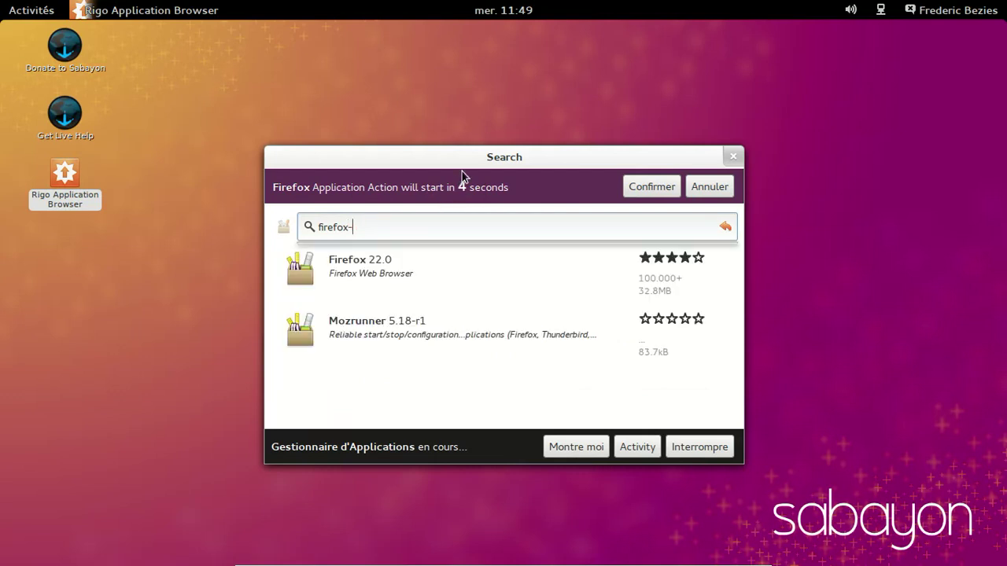
text(l10)
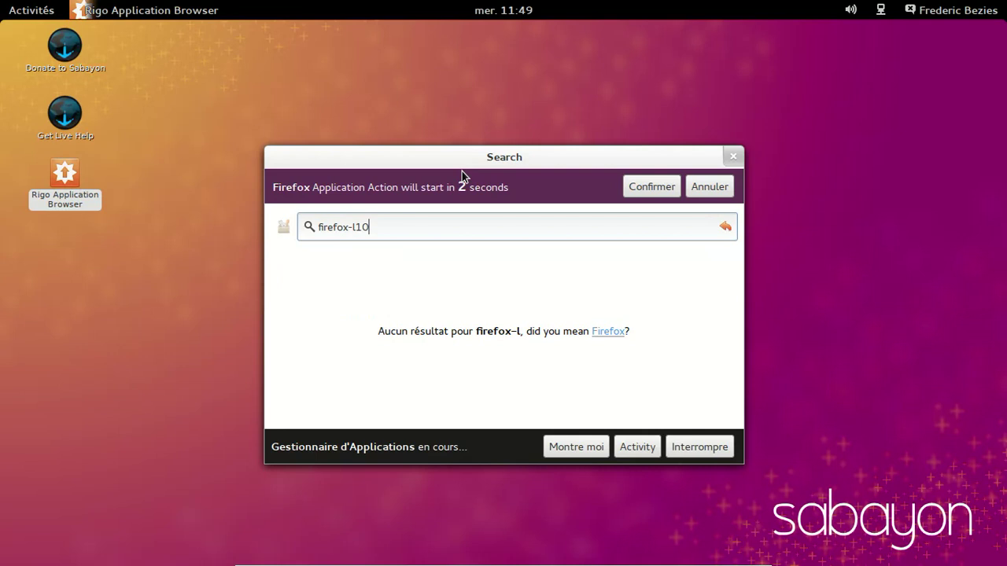
text(n-fr)
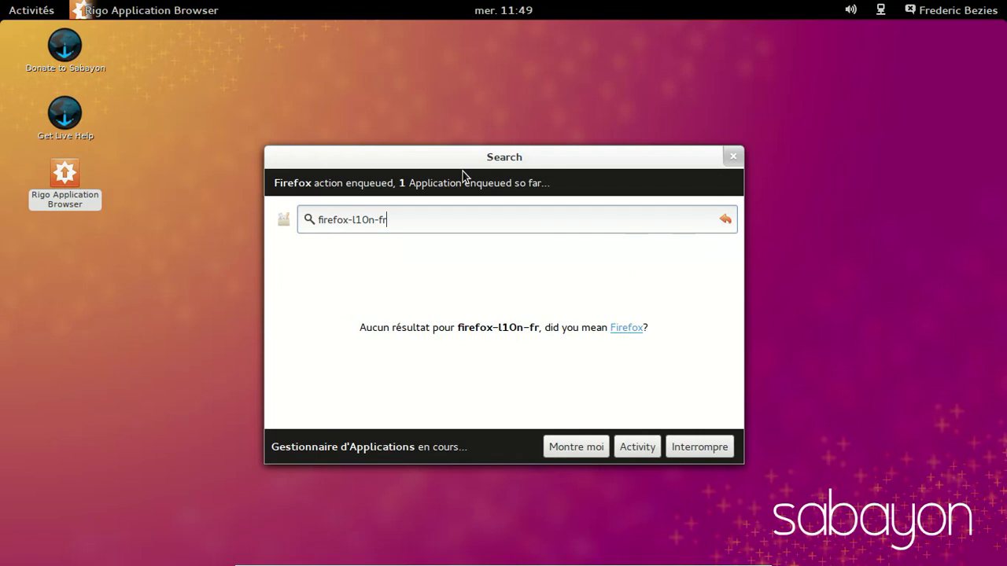
Clear the package search and show the progress of the running Firefox installation
click(724, 220)
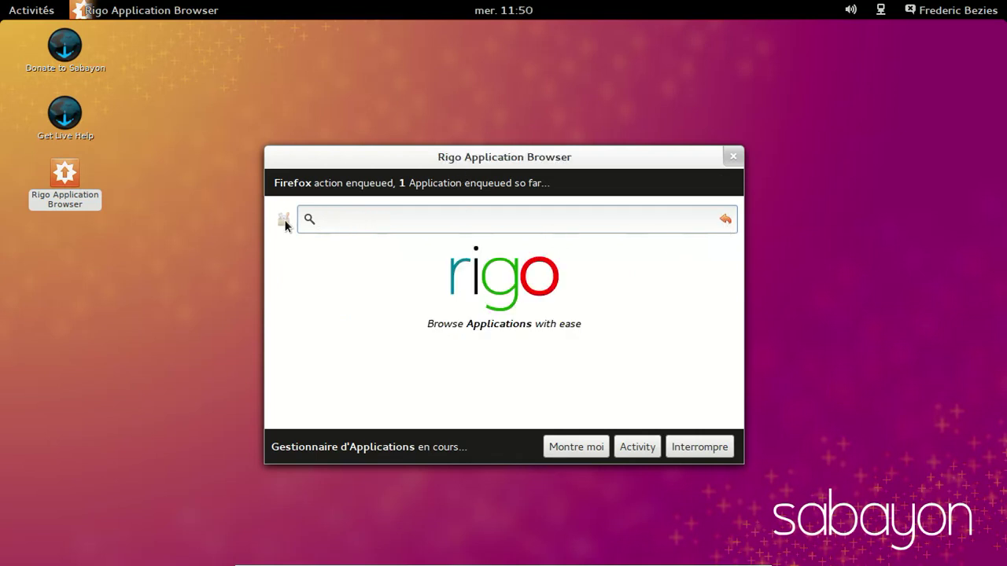
click(322, 187)
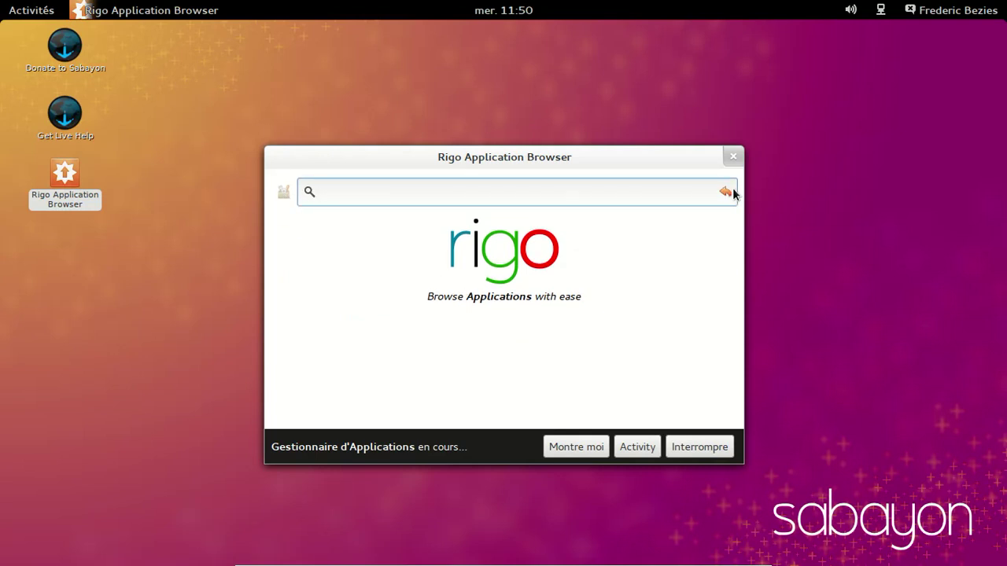
click(582, 446)
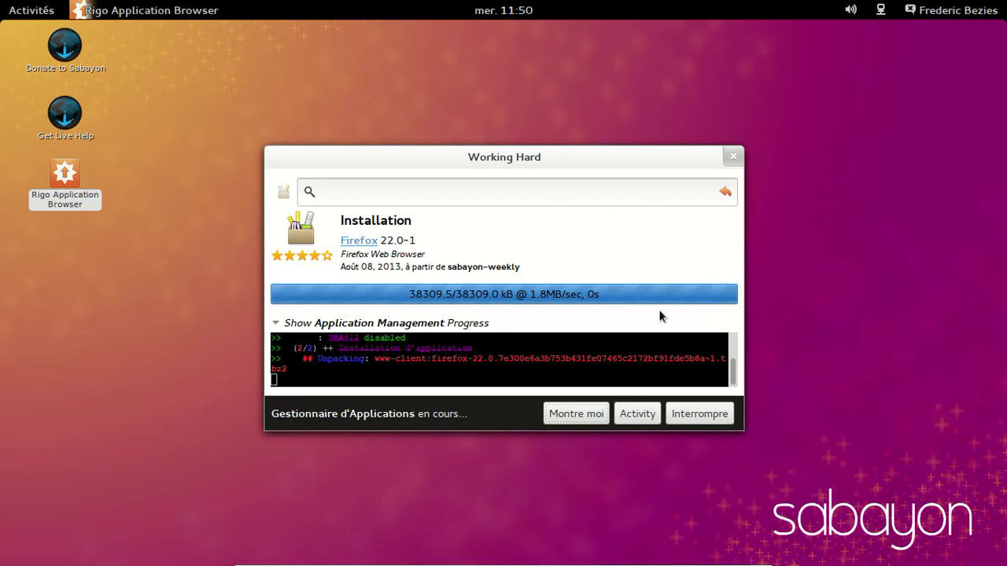
Search the packages for vlc, queue the installation of Vlc 2.0.7 and accept its required dependencies
click(383, 198)
text(vlc)
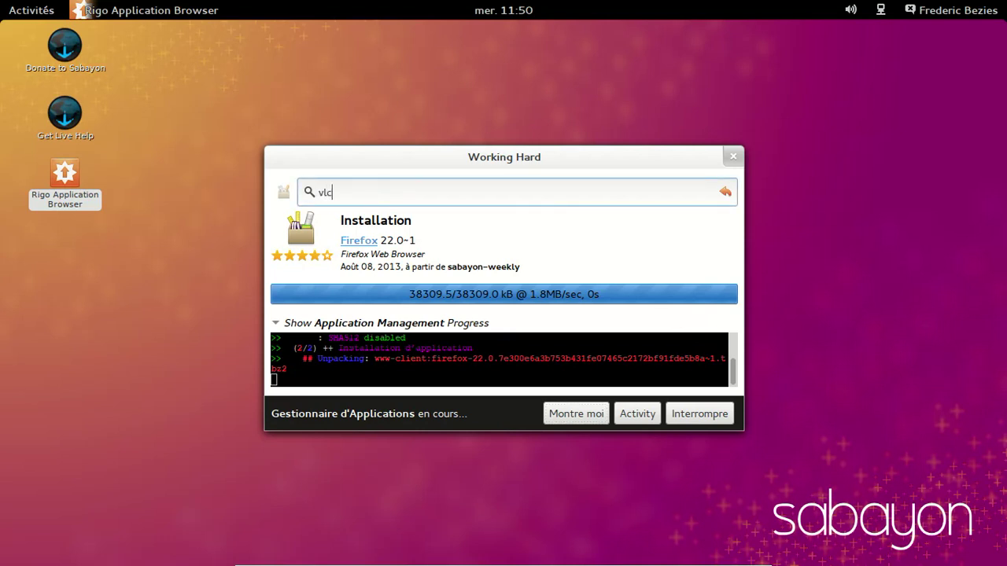
click(412, 229)
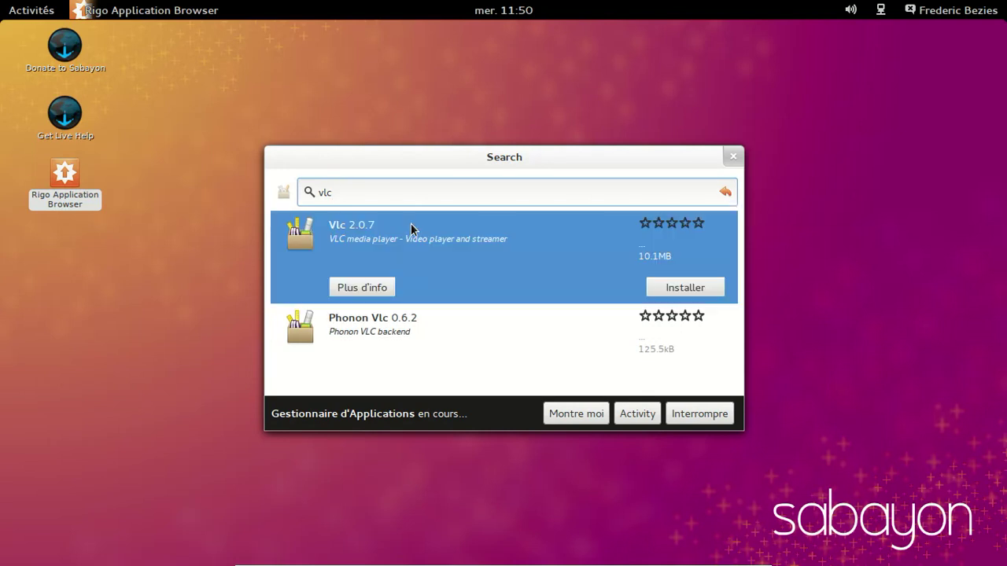
click(681, 290)
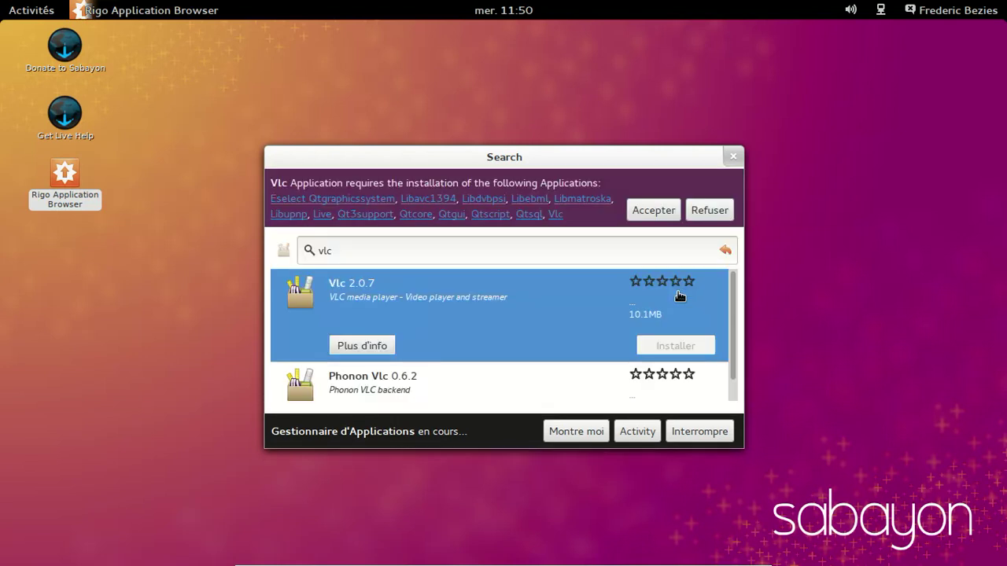
click(655, 216)
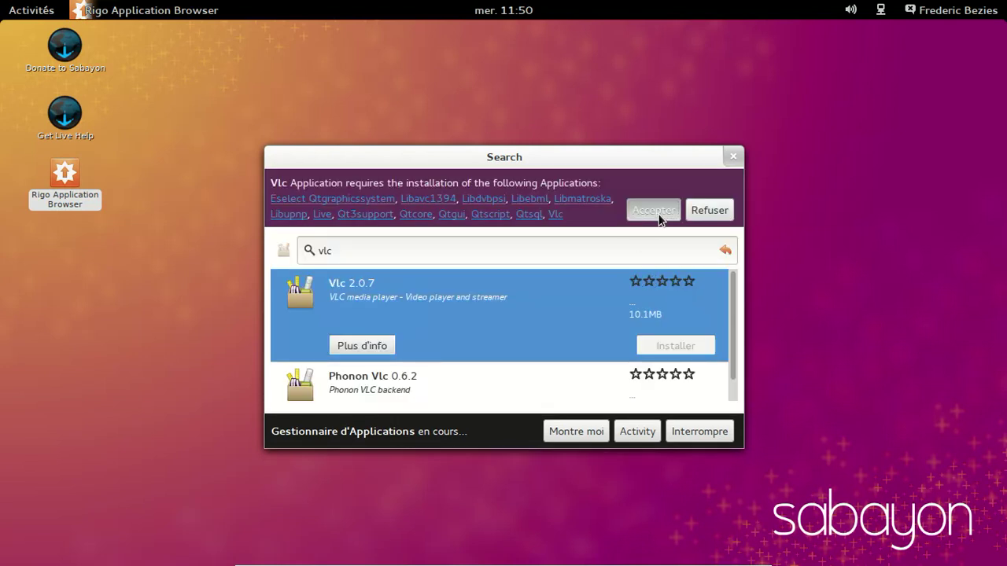
click(657, 184)
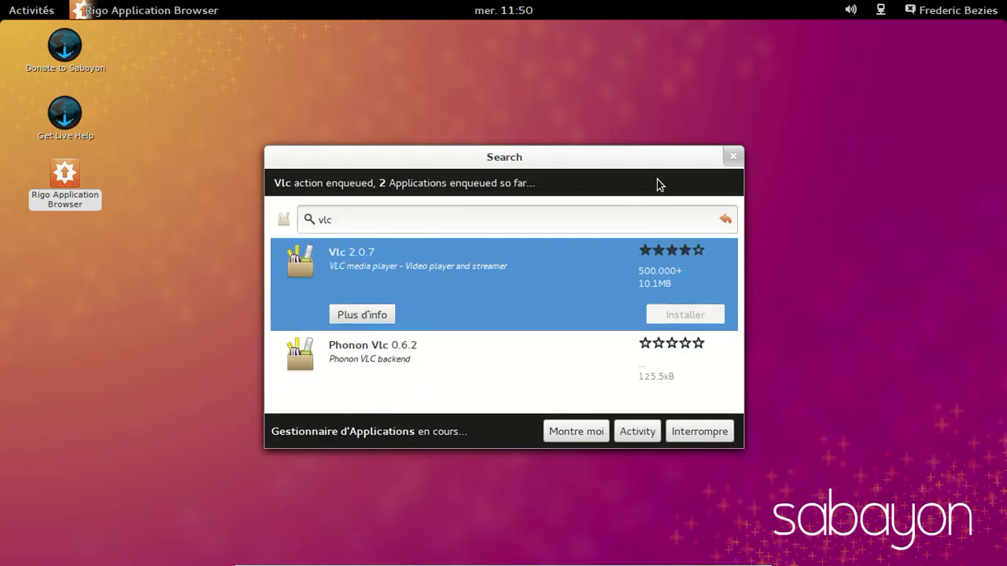
Open the desktop's full application list and look through it from the beginning
click(12, 13)
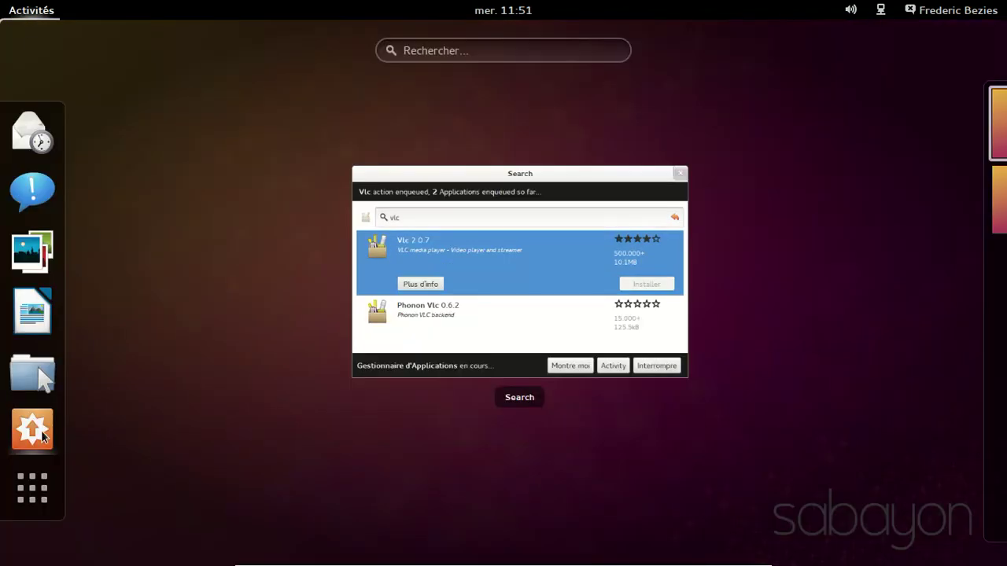
click(31, 492)
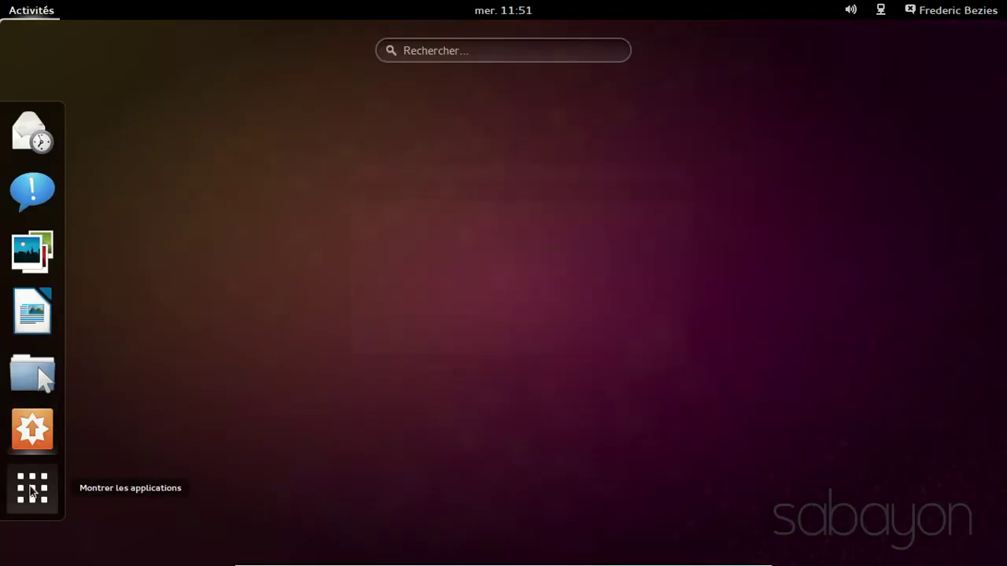
click(33, 492)
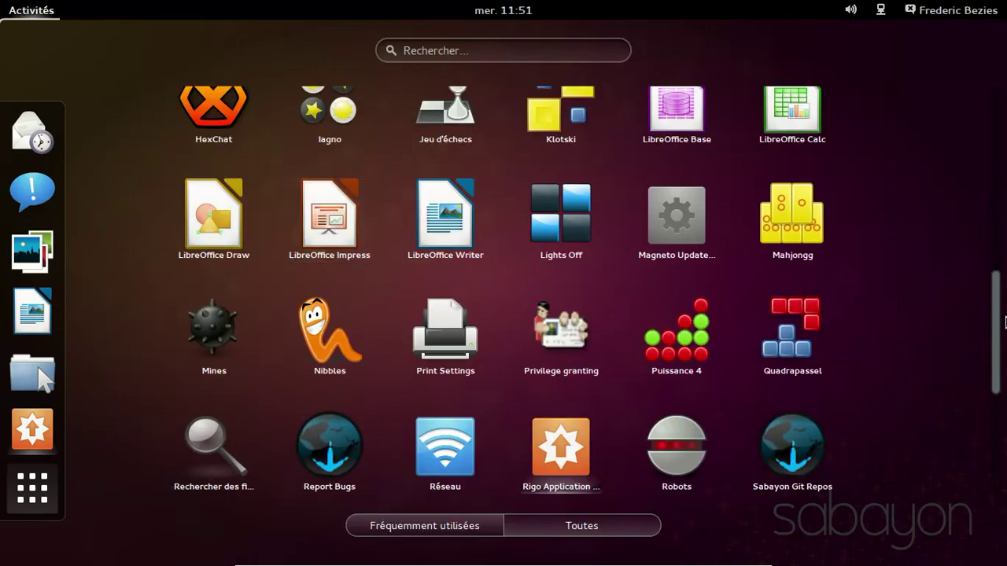
drag(999, 321, 973, 99)
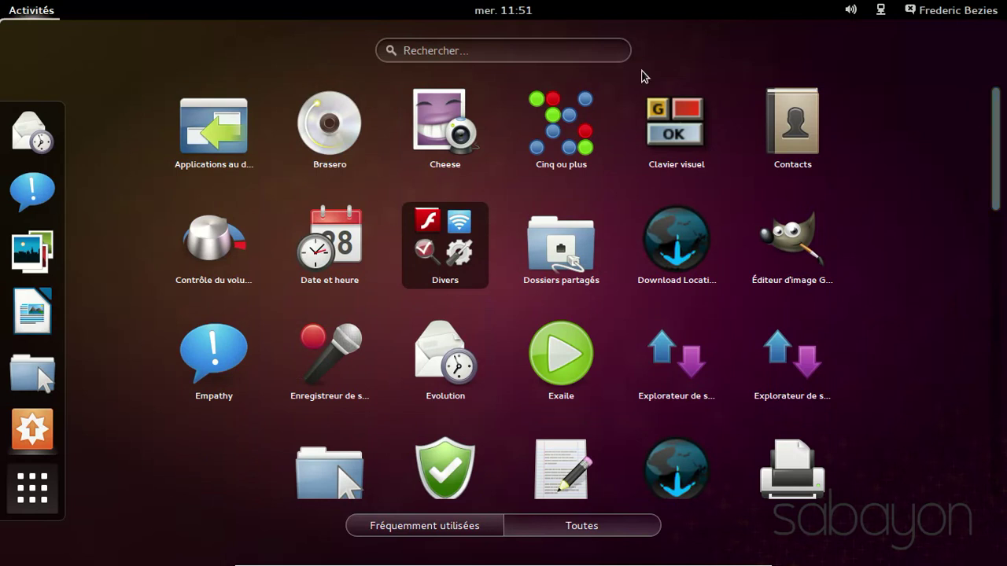
Search the applications for firefo, clear the search and return to the progress view of the running package installation
click(515, 51)
text(firefo)
key(BackSpace)
key(BackSpace)
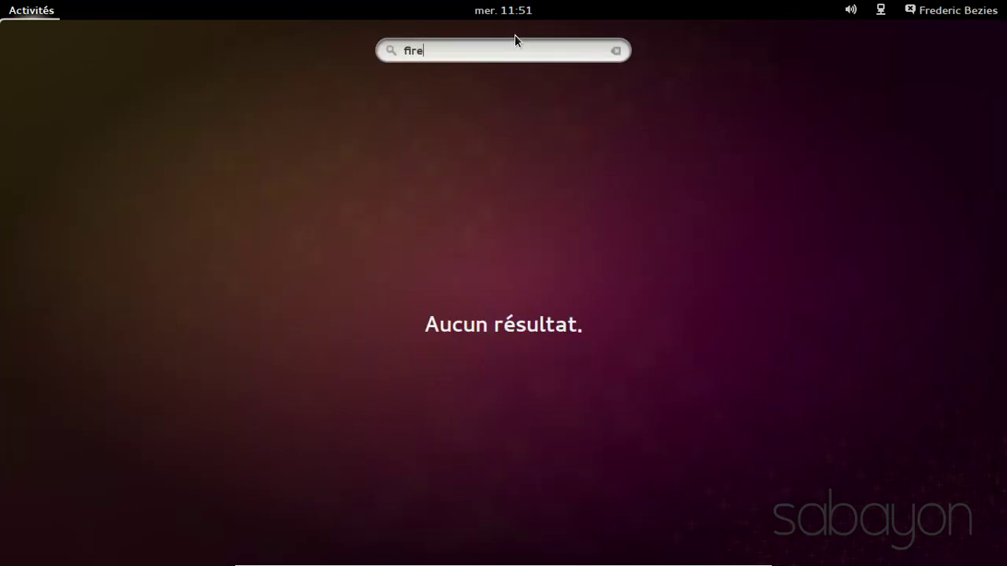
key(BackSpace)
key(BackSpace)
key(BackSpace)
key(BackSpace)
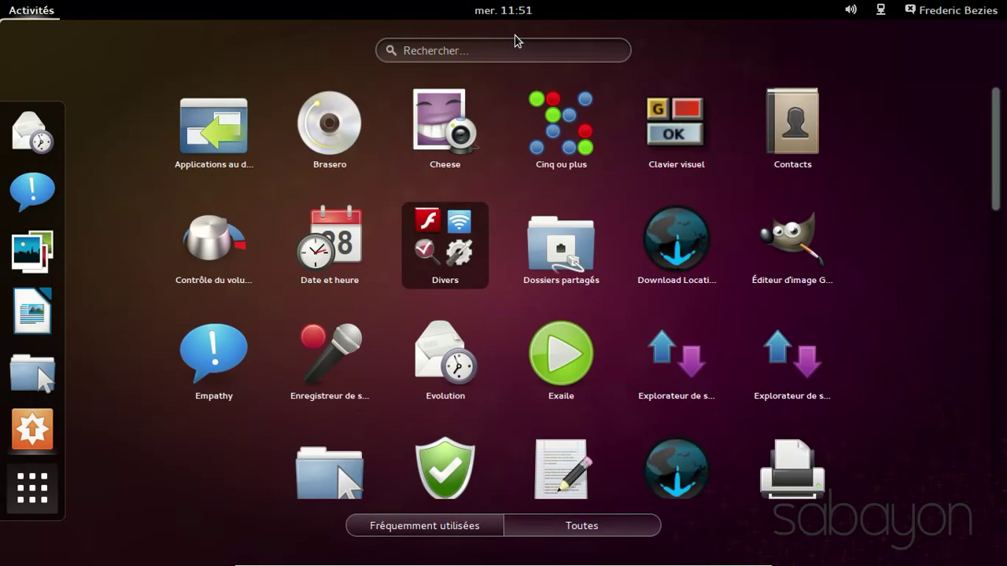
click(496, 299)
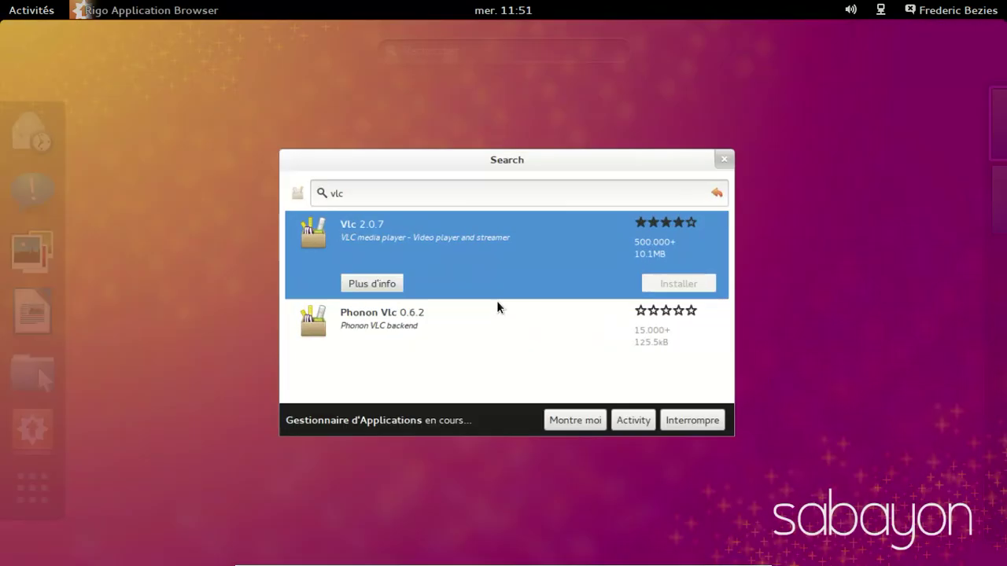
click(576, 413)
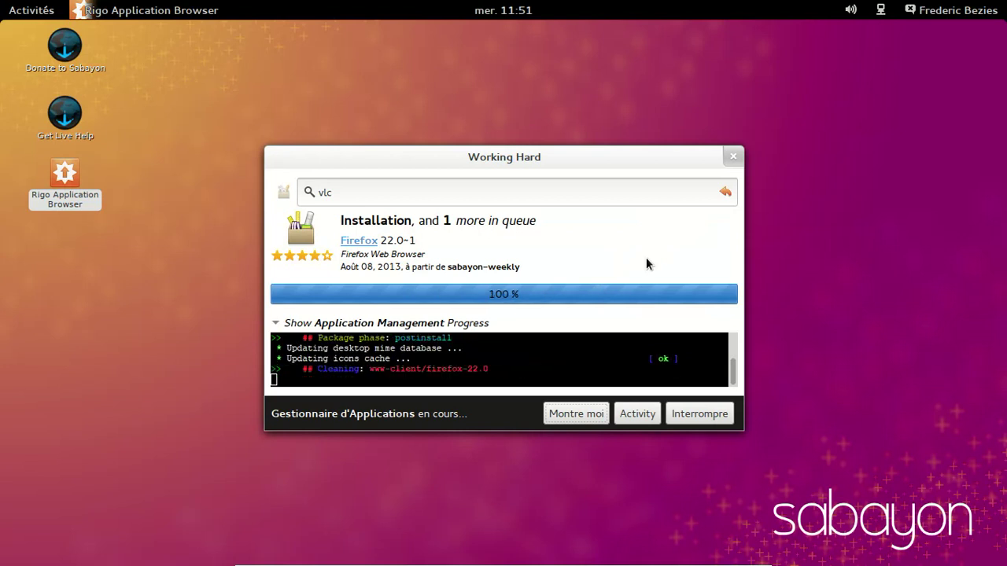
Search the desktop's applications for fire and launch Mozilla Firefox
click(2, 13)
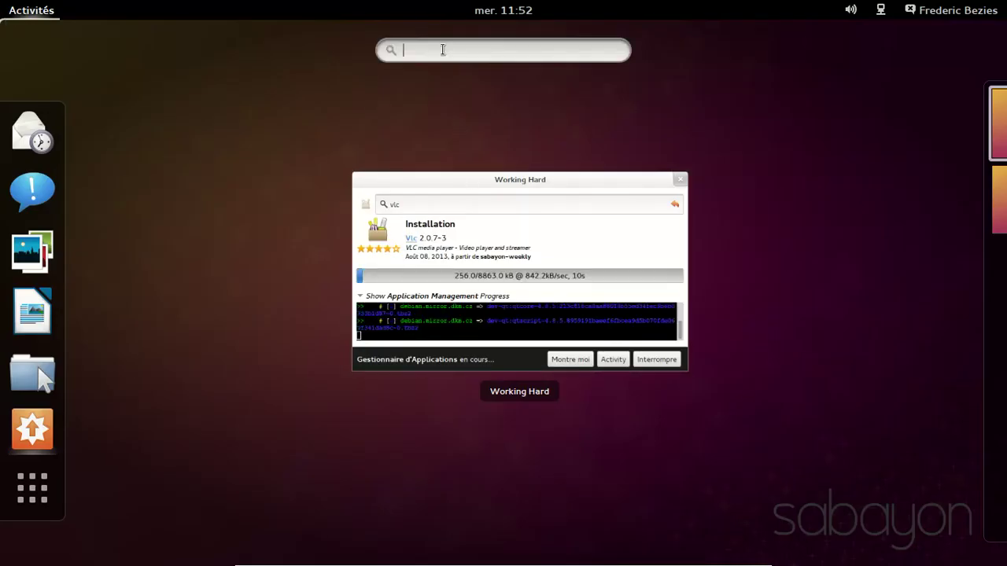
text(fuir)
key(BackSpace)
key(BackSpace)
key(BackSpace)
text(iu)
key(BackSpace)
text(re)
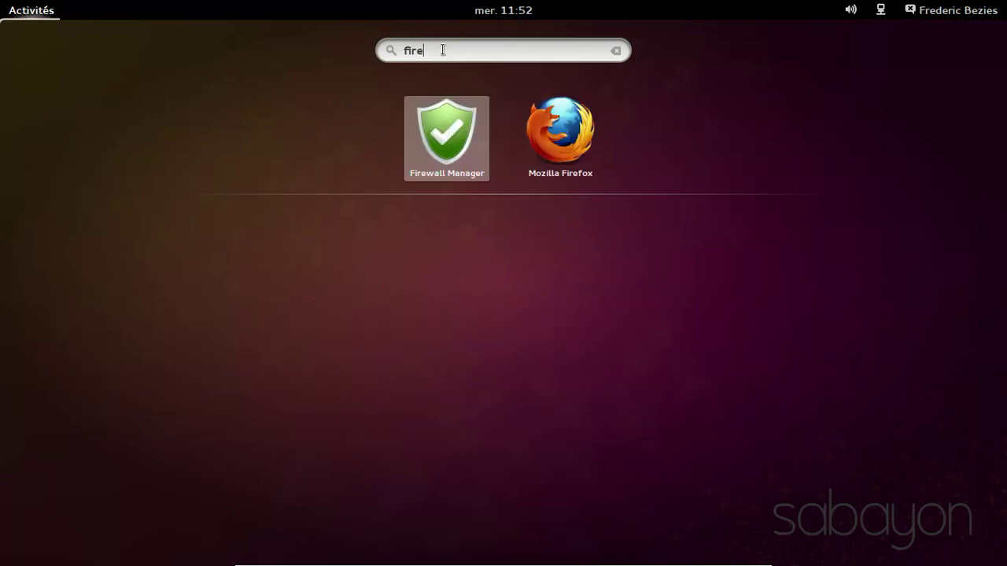
click(577, 126)
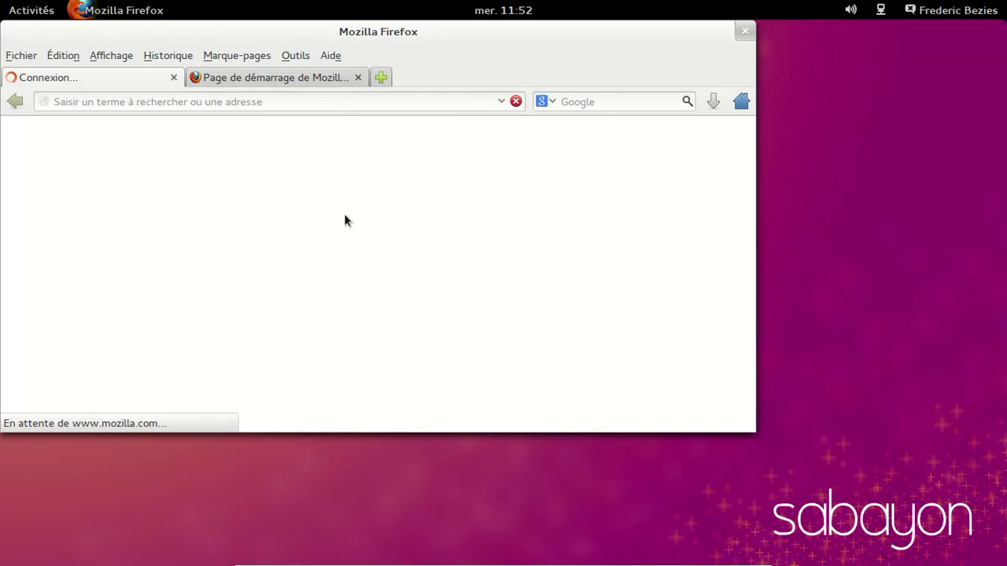
Enlarge the Firefox window and close the welcome page, keeping the start page open
drag(751, 437, 806, 488)
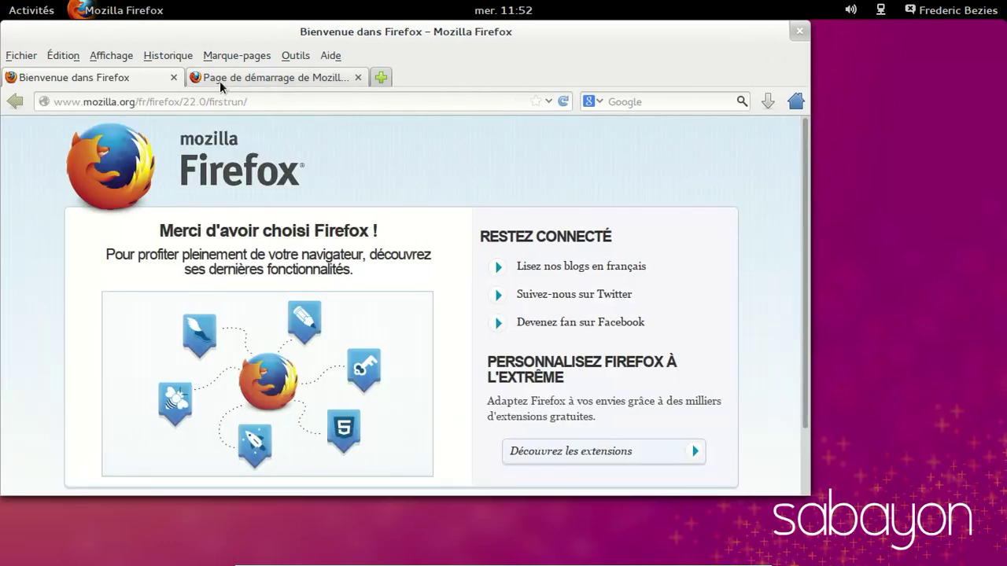
click(173, 77)
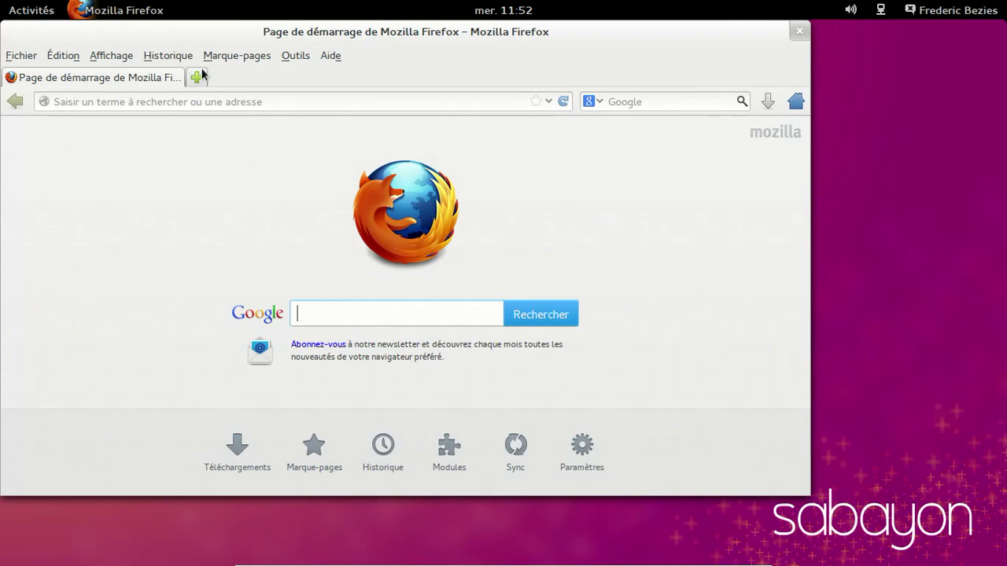
View the browser's version information and close the À propos de Mozilla Firefox window
click(324, 55)
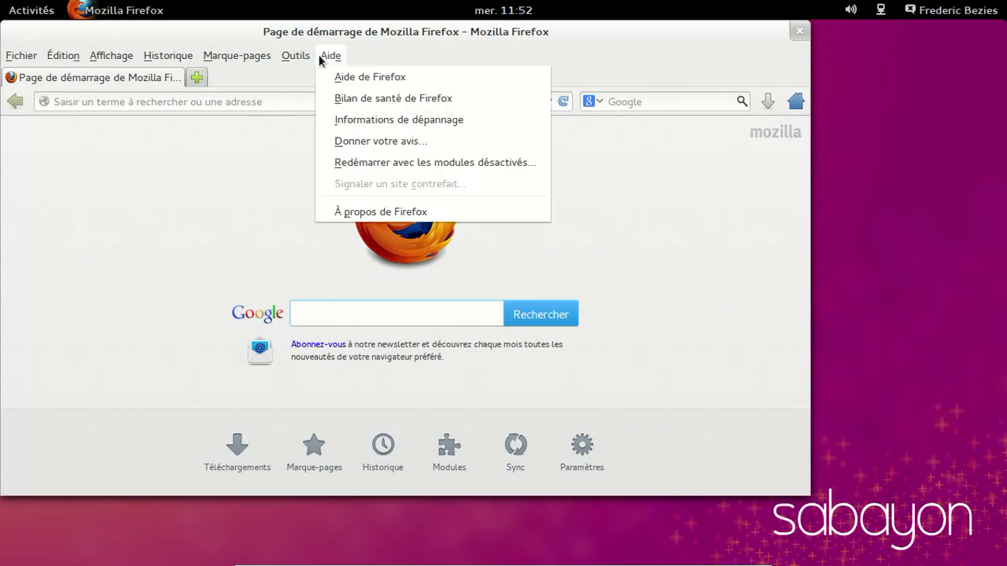
click(398, 209)
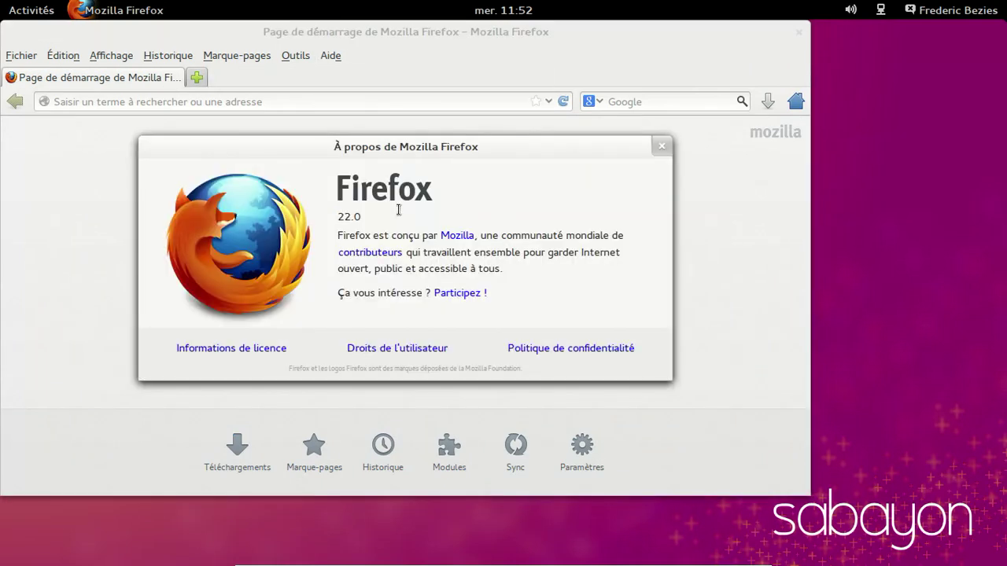
click(661, 146)
Load about:plugins, look through the enabled plugins down to Shockwave Flash and close Firefox
click(202, 101)
text(about:)
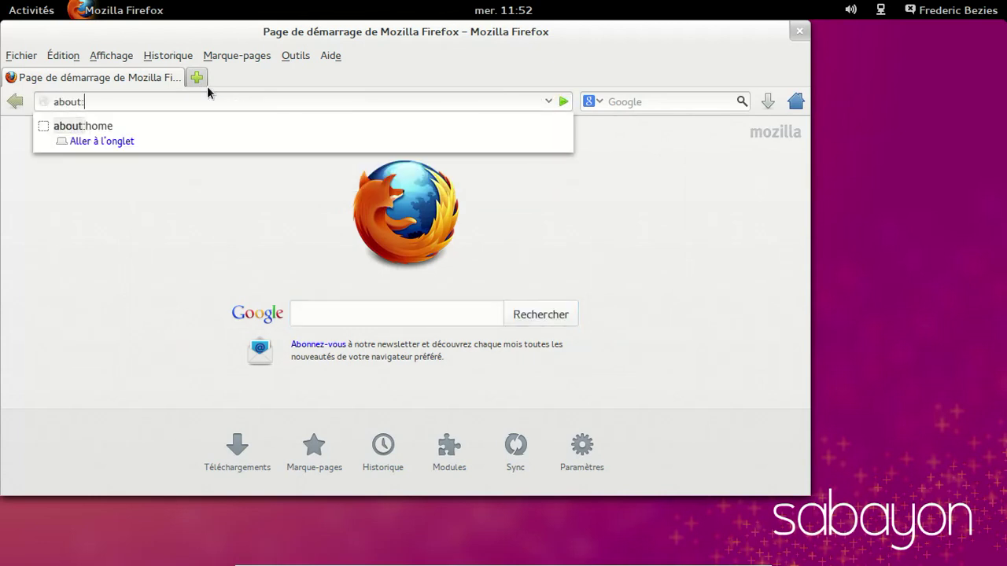
text(plugins)
key(Return)
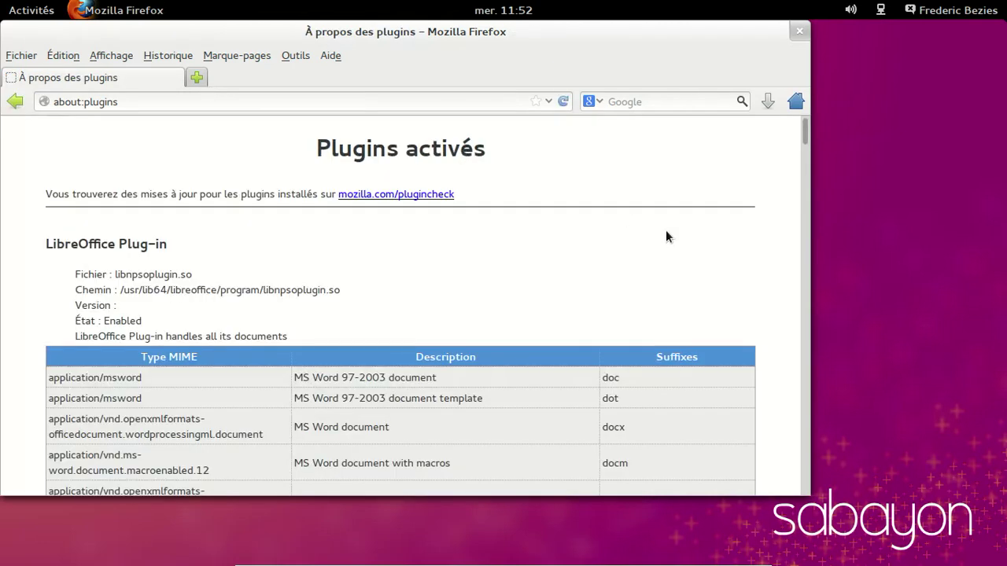
scroll(665, 233, down, 8)
scroll(665, 230, down, 15)
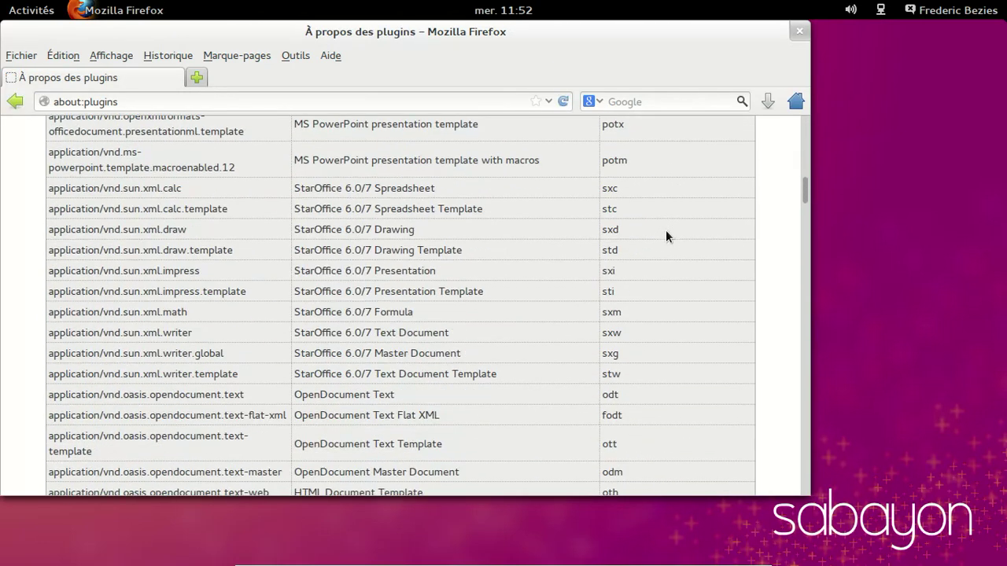
scroll(666, 232, down, 10)
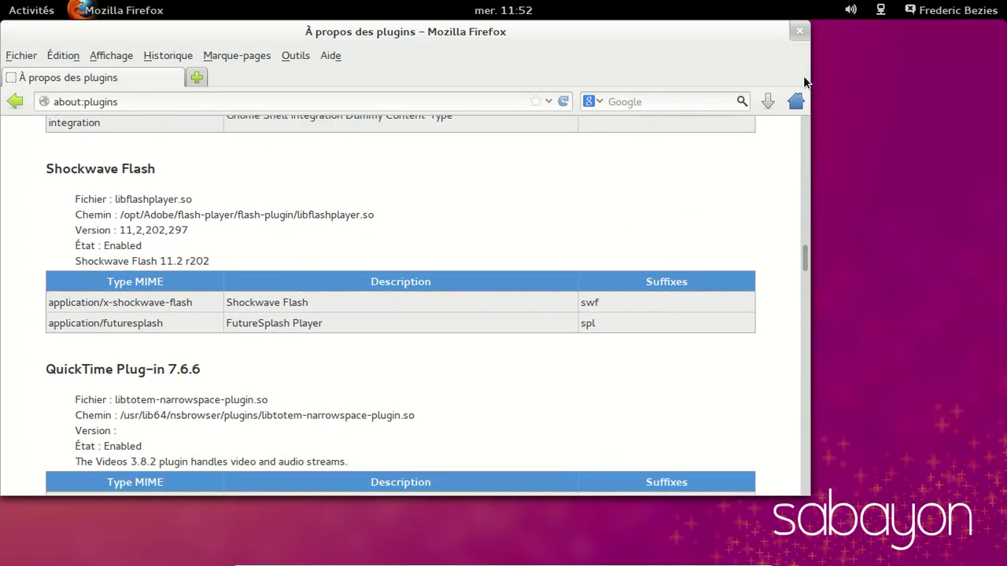
click(799, 35)
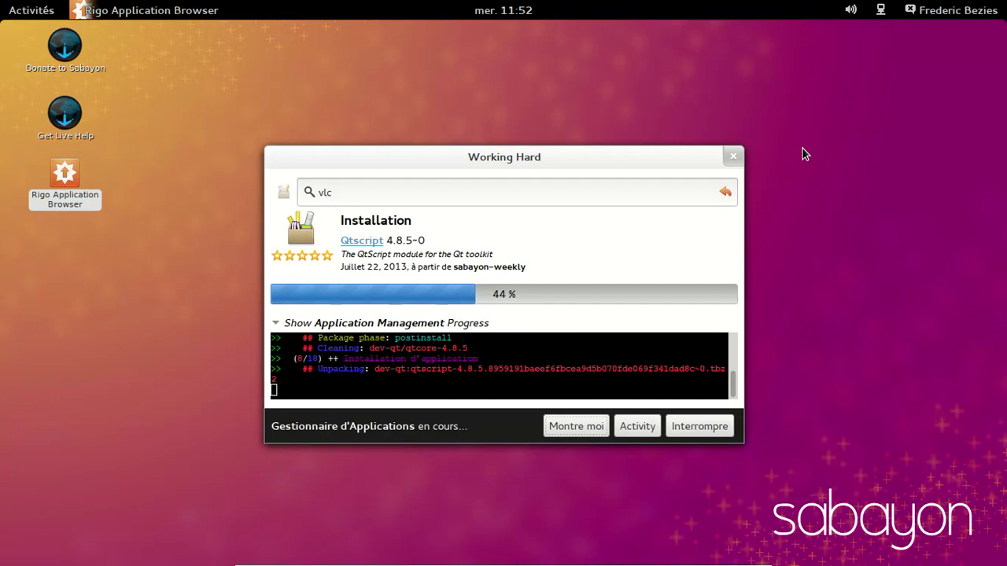
Search the desktop's applications for terminal and launch the Terminal
click(23, 11)
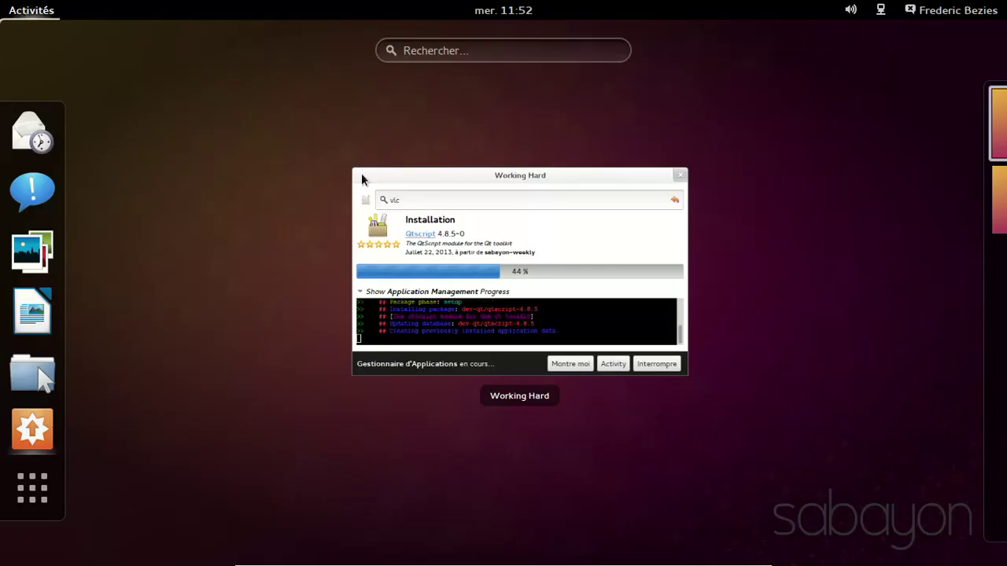
click(423, 48)
text(te)
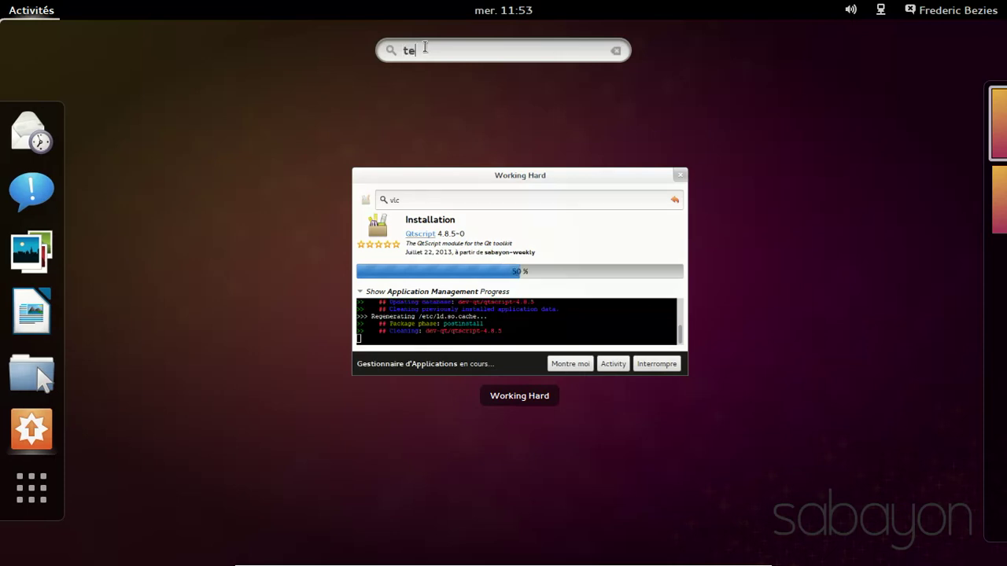
text(rminal)
key(Return)
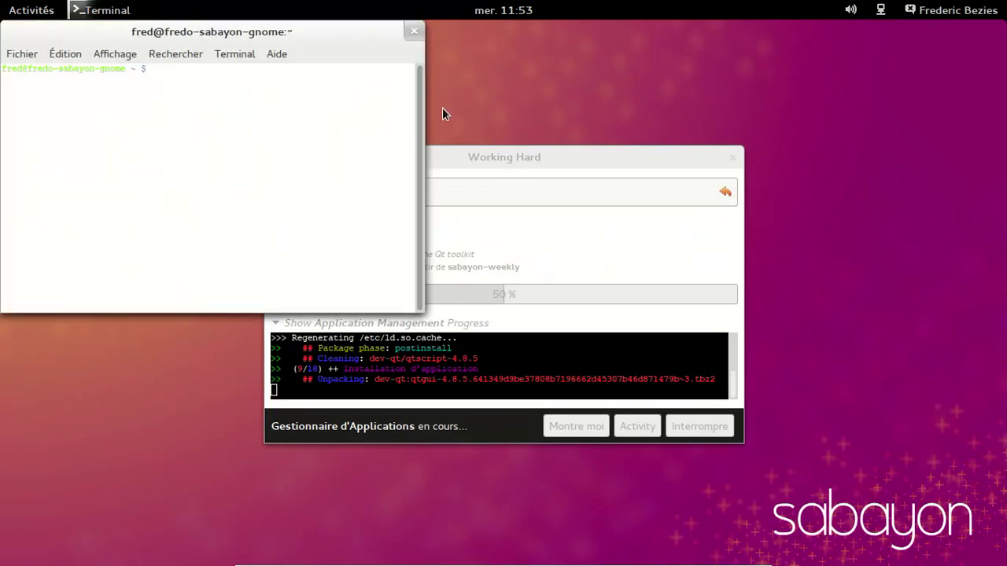
Try to start the GNOME settings as a background process with gnome-control-center &
text(gnome-cop)
key(BackSpace)
text(ntrol-centre)
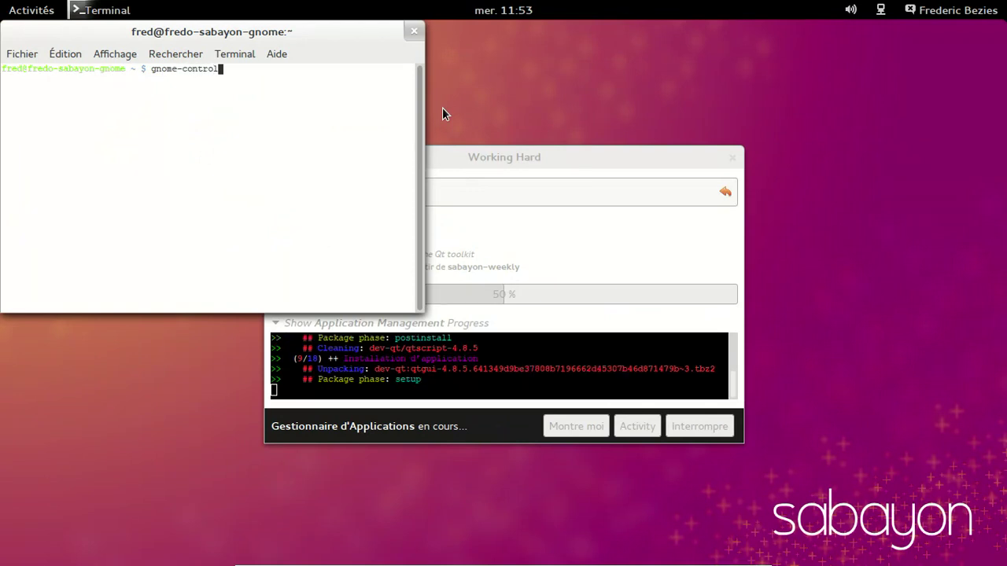
key(BackSpace)
key(BackSpace)
key(Tab)
text(&)
key(Return)
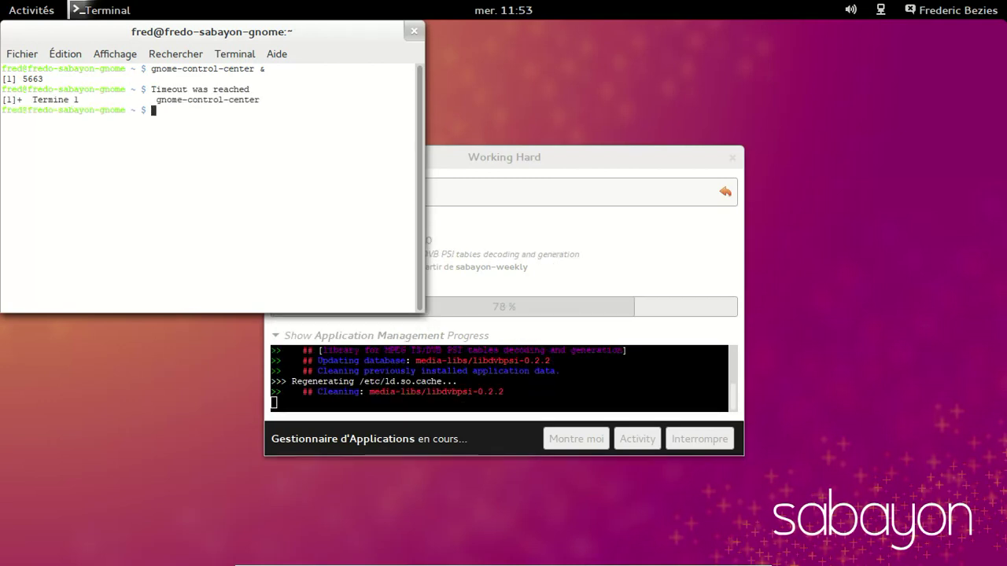
Switch back to Rigo and dismiss the notice about the managed applications
click(602, 170)
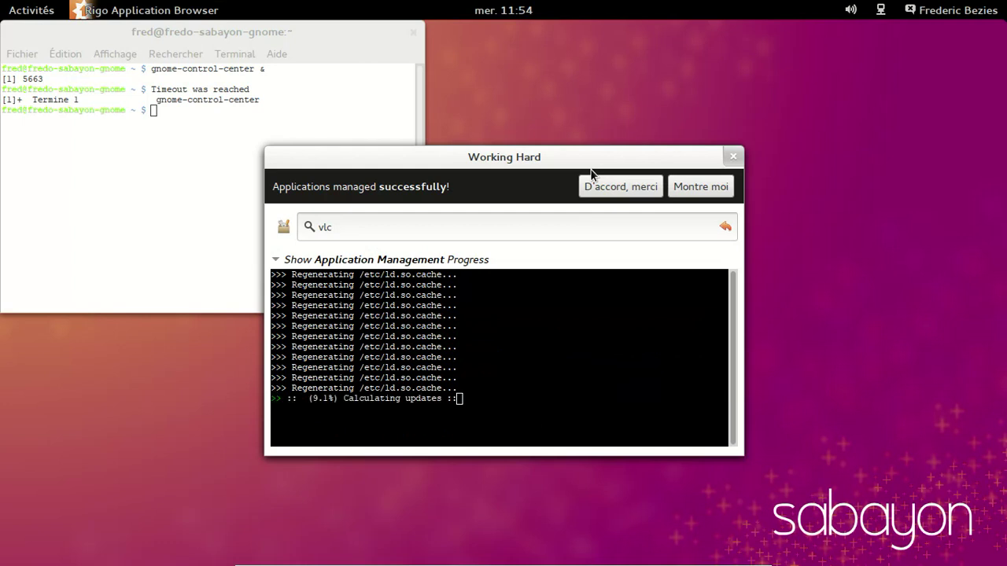
click(607, 183)
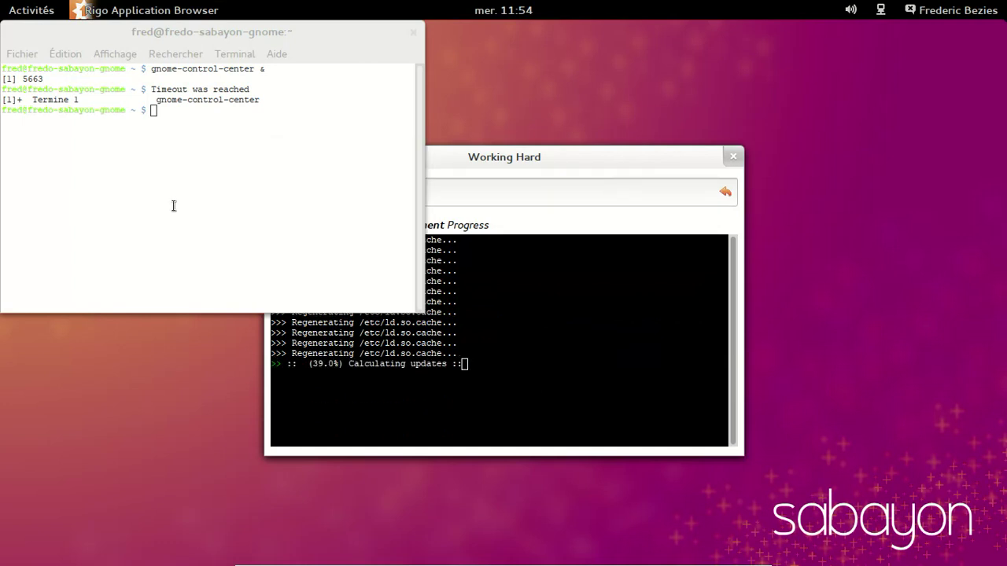
Return to the terminal and run the previous gnome-control-center & command again
click(197, 175)
key(Up)
key(Return)
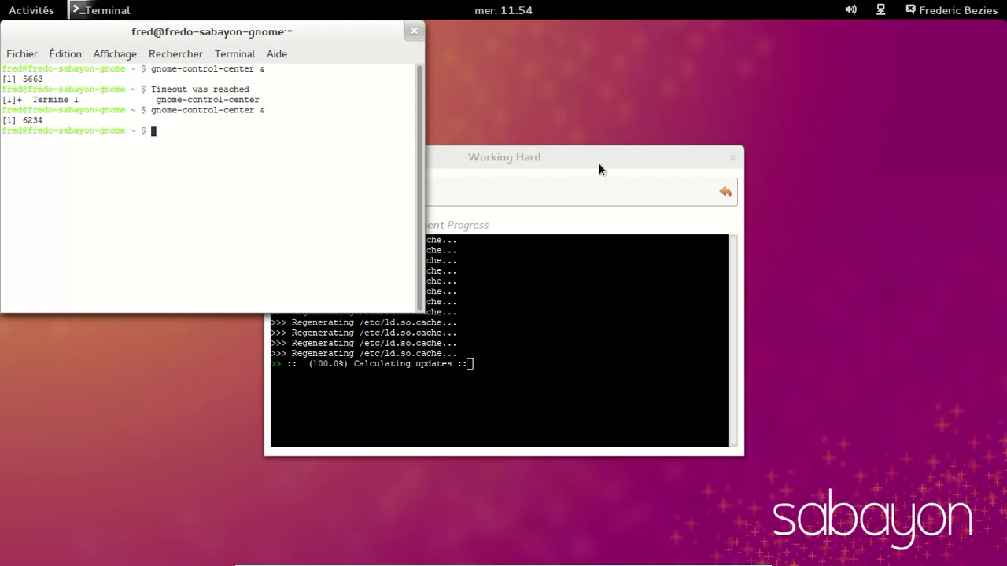
Move the Rigo window beside the terminal so they do not overlap, and bring up a fresh terminal prompt
click(580, 155)
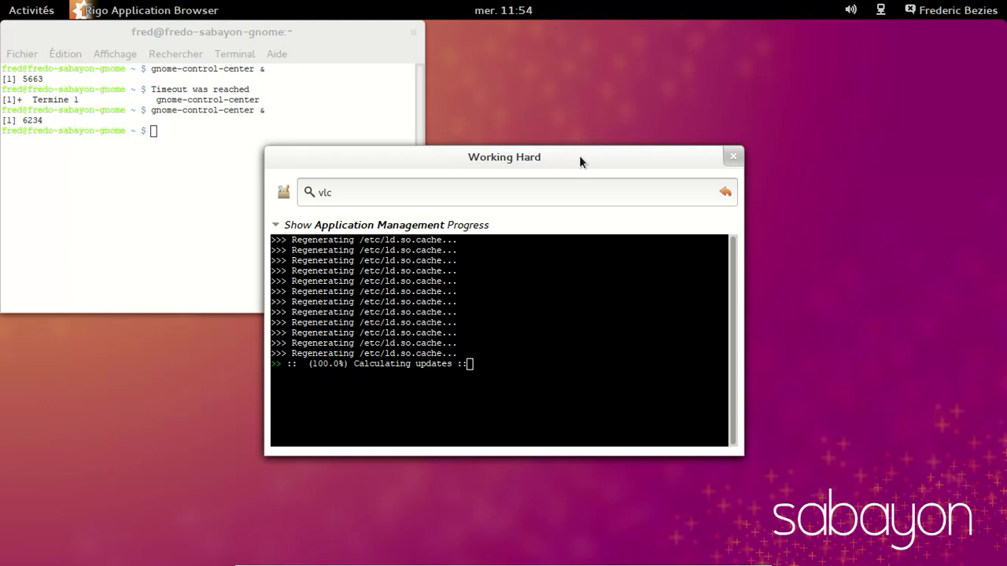
drag(579, 155, 763, 49)
click(335, 149)
key(Return)
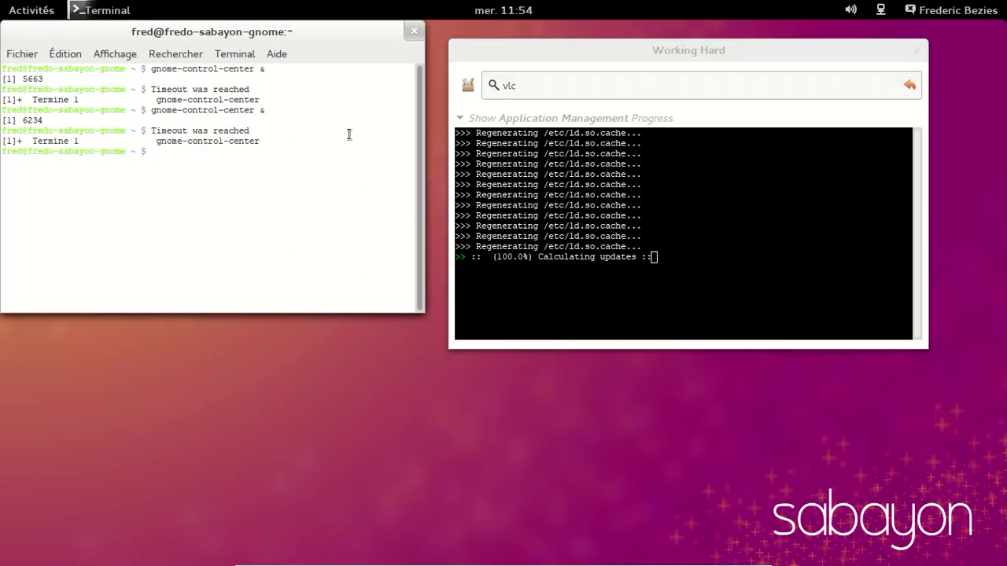
Close the Rigo window and run the previous gnome-control-center & command again in the terminal
click(917, 50)
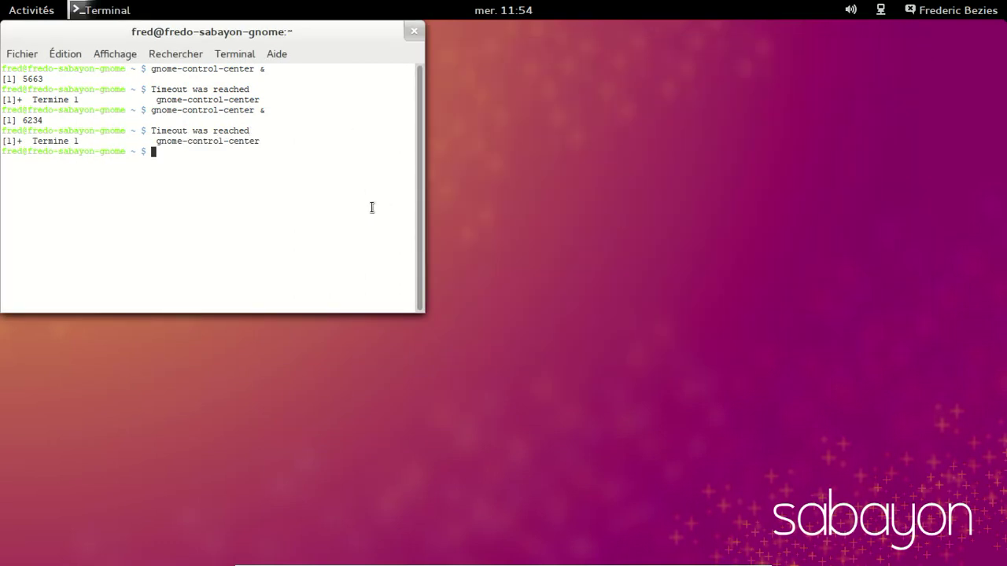
key(Up)
key(Return)
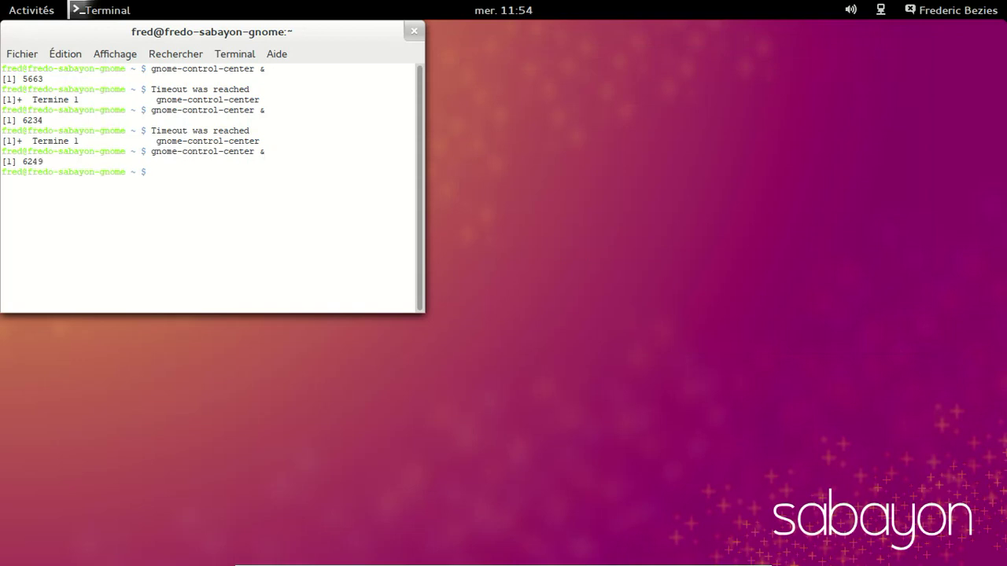
Find vlc in the activities overview, launch it, and save its privacy policy with media information downloads allowed
click(9, 11)
click(497, 57)
text(vlc)
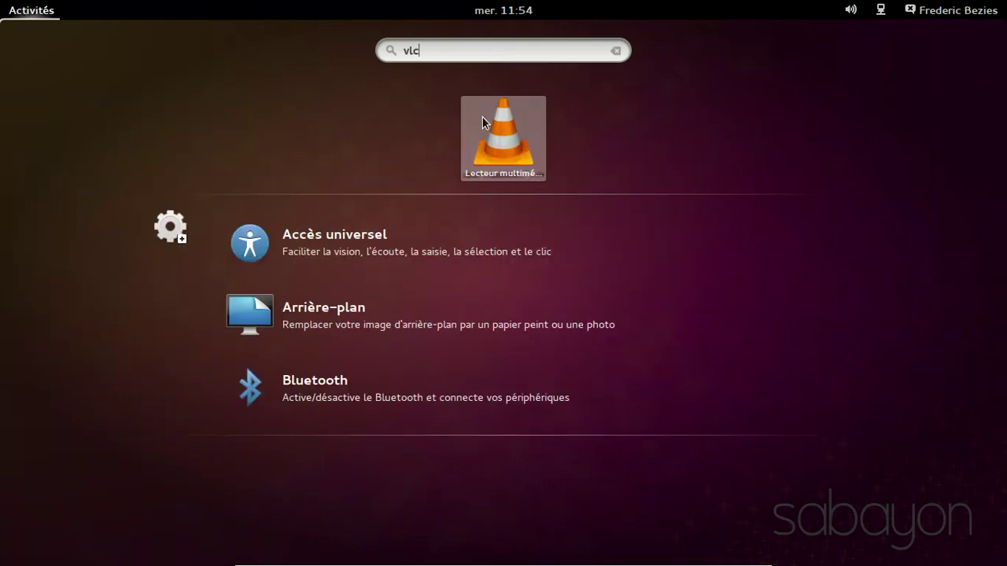
click(481, 116)
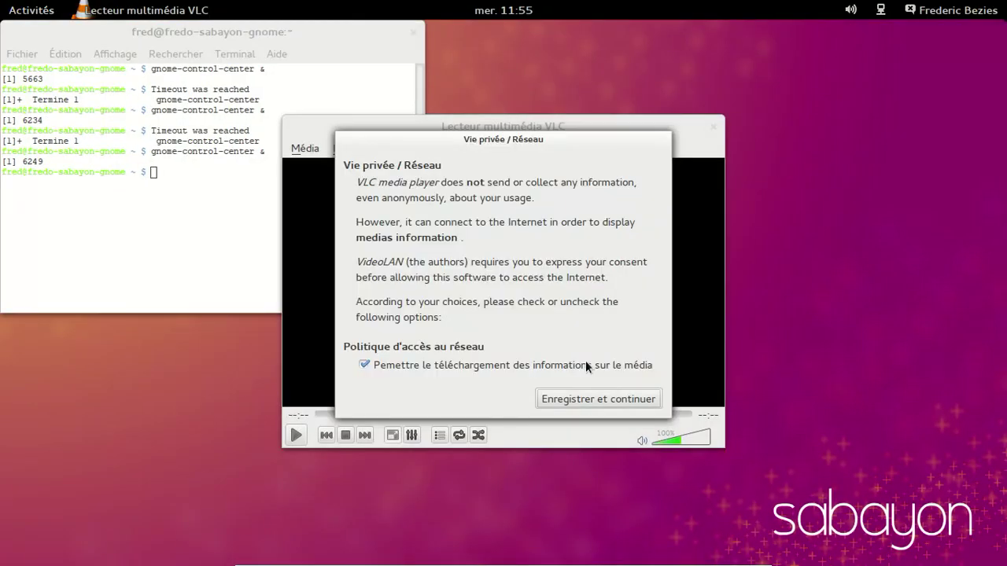
click(595, 398)
Check the version information of VLC and close the player
click(549, 155)
click(567, 199)
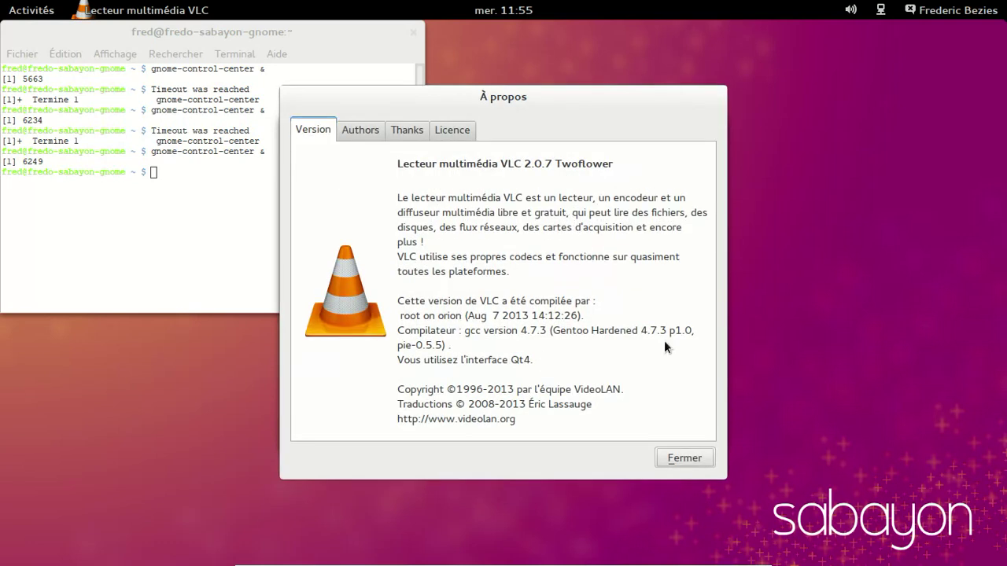
click(686, 458)
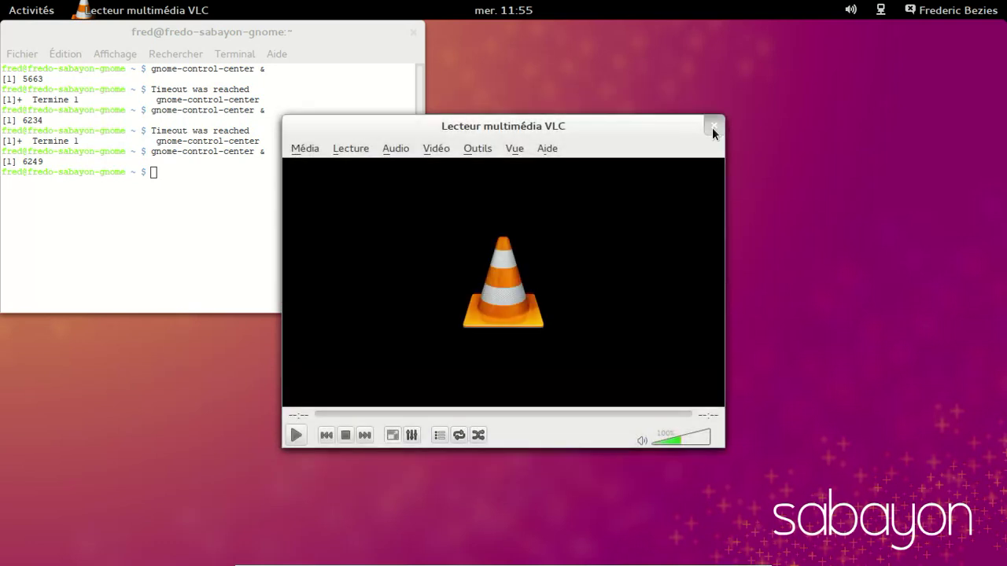
click(714, 127)
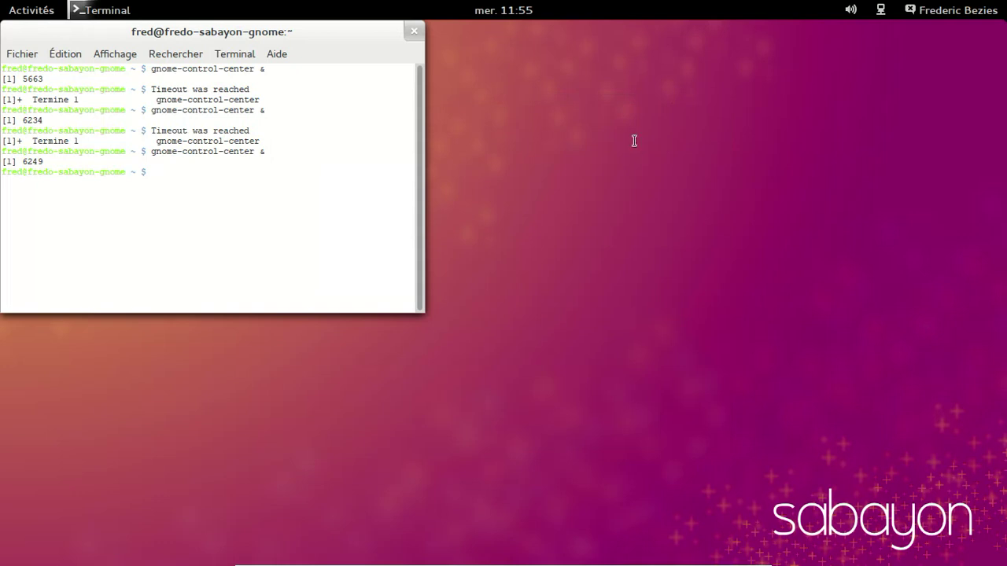
Open the home folder in the file manager with the terminal closed, look over its folders, and close it
click(53, 11)
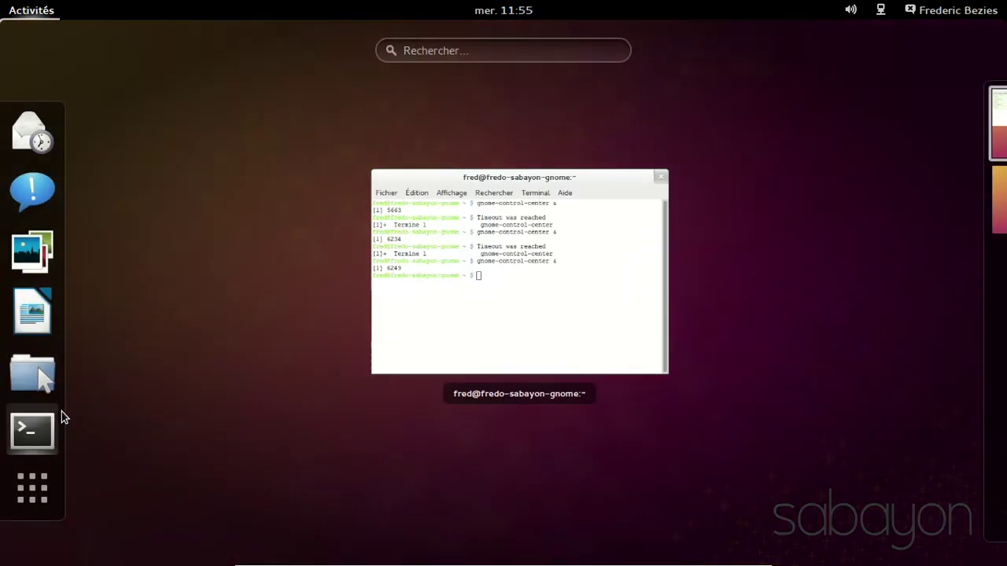
click(52, 363)
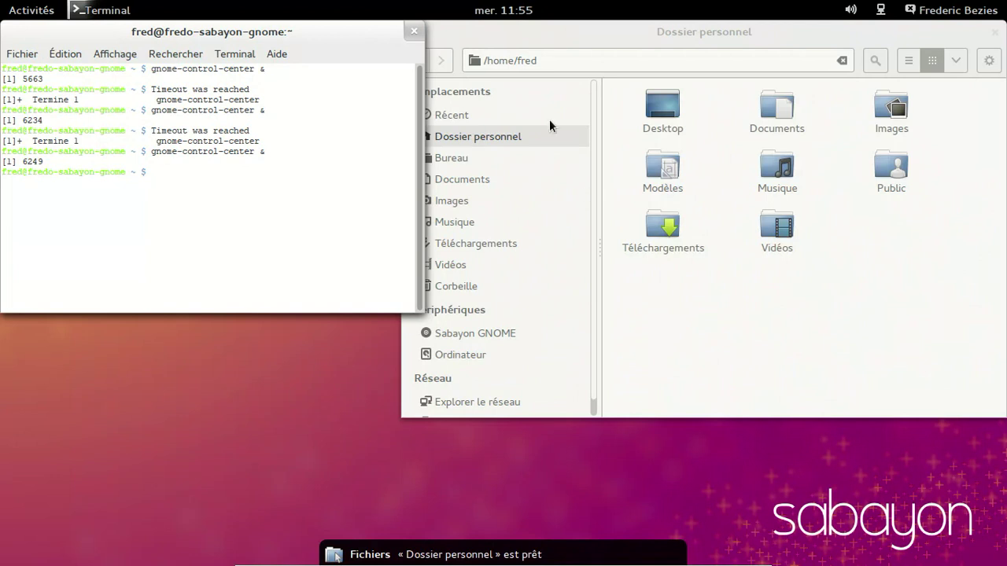
click(412, 32)
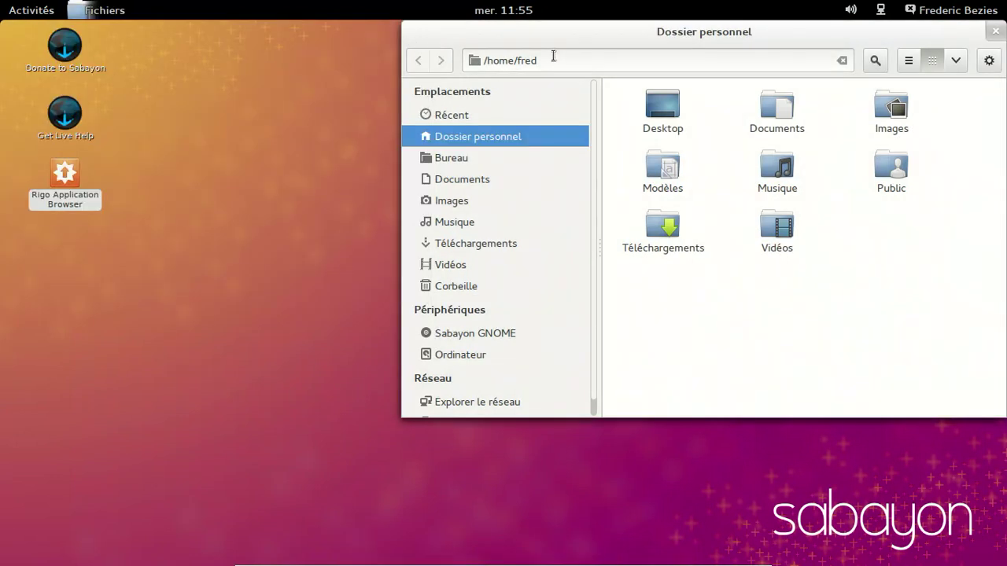
drag(533, 34, 334, 77)
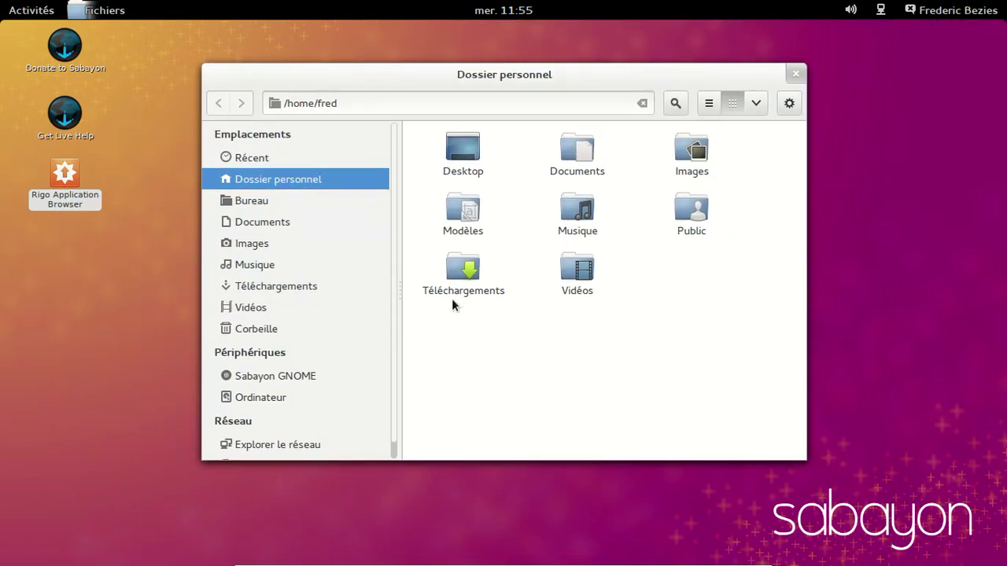
click(795, 74)
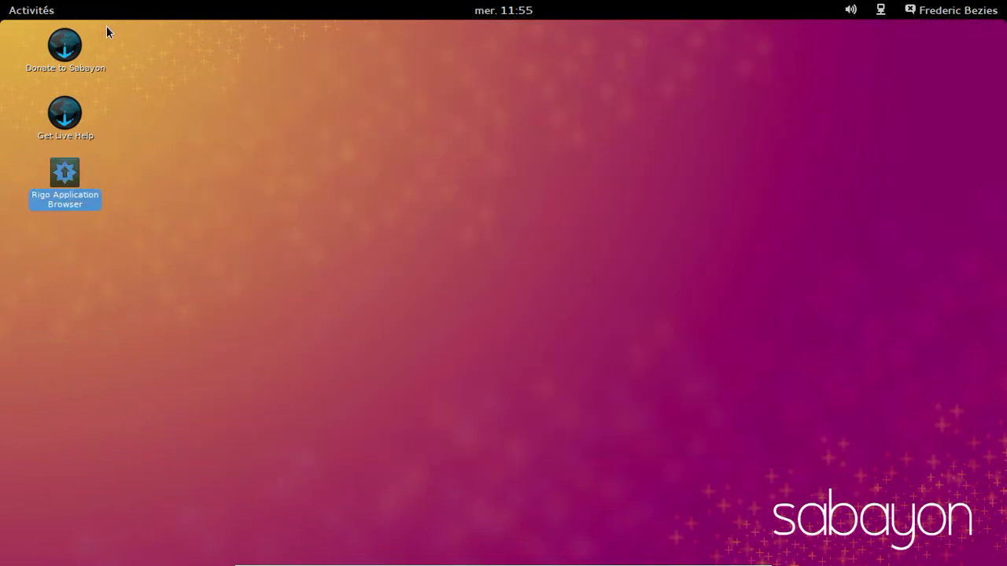
Examine the complete list of installed applications in the activities overview
click(37, 10)
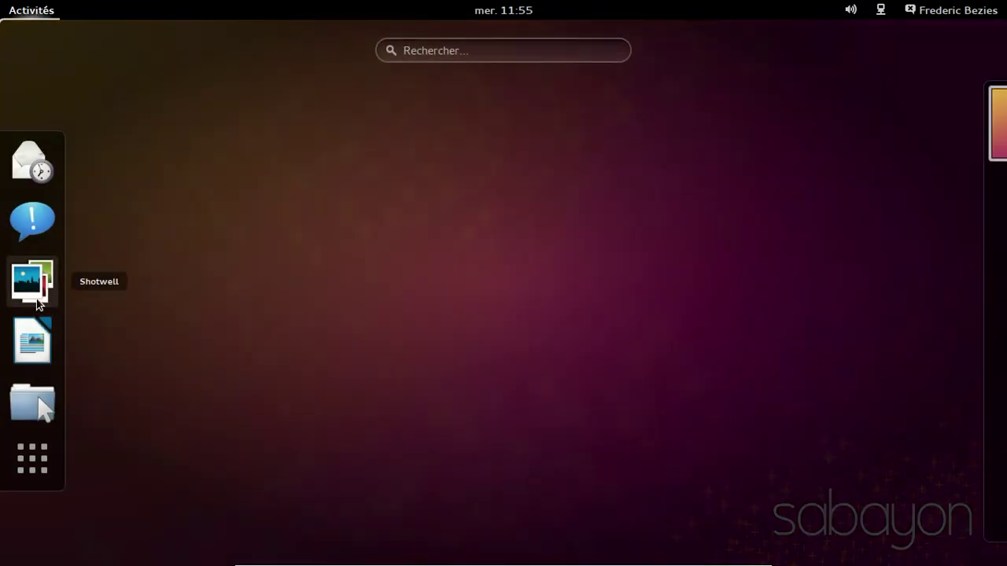
click(33, 464)
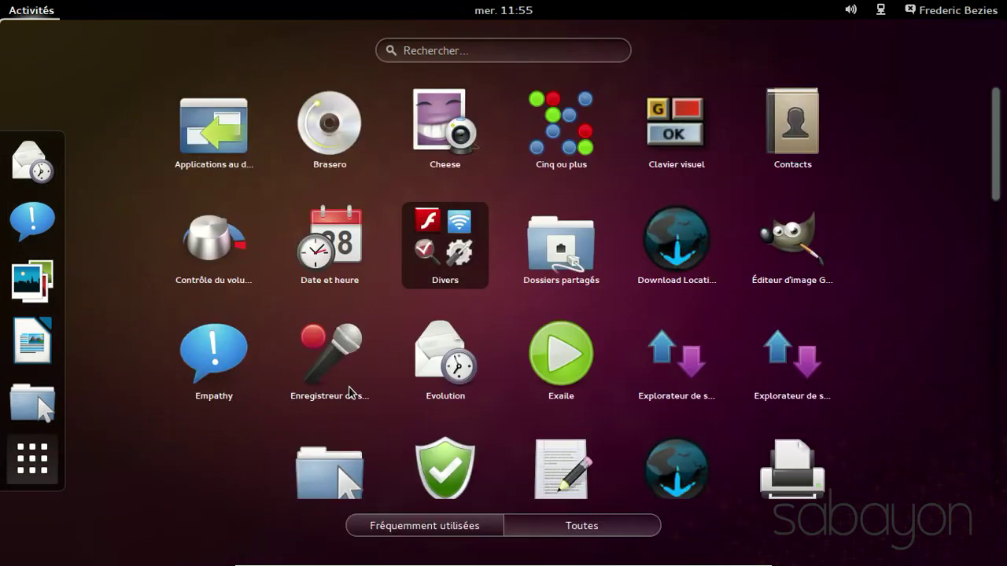
scroll(872, 163, down, 1)
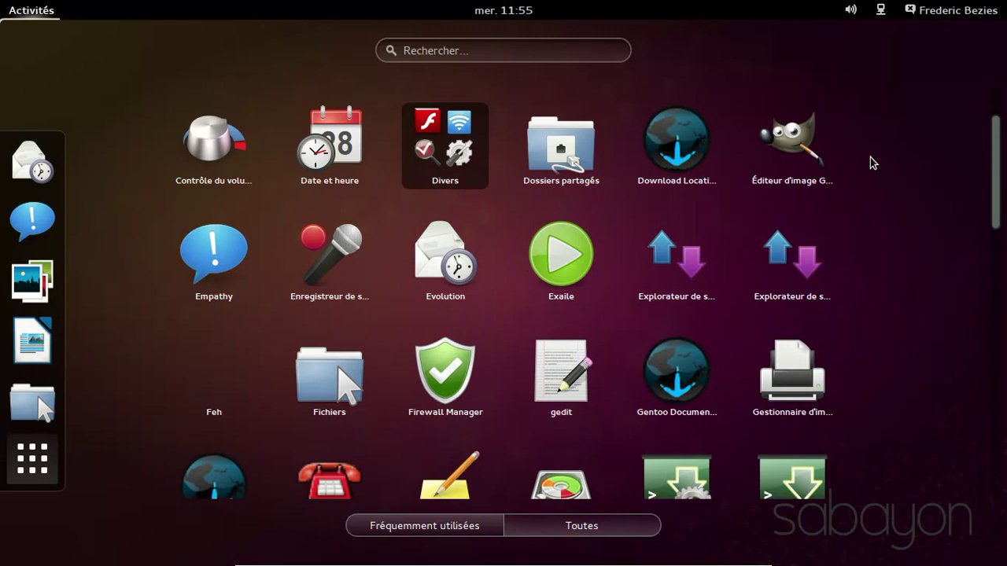
scroll(872, 162, down, 1)
scroll(857, 176, down, 1)
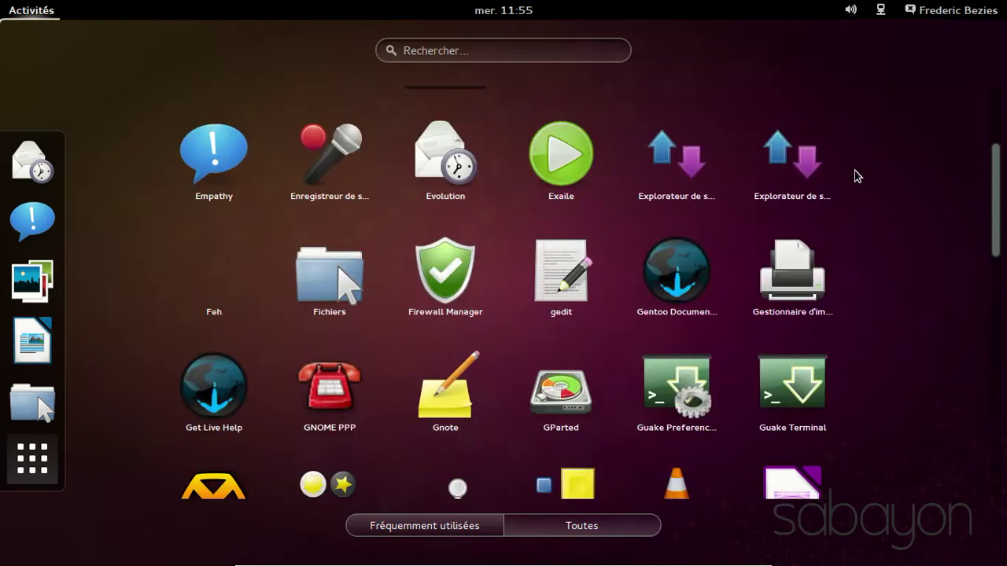
scroll(858, 176, down, 2)
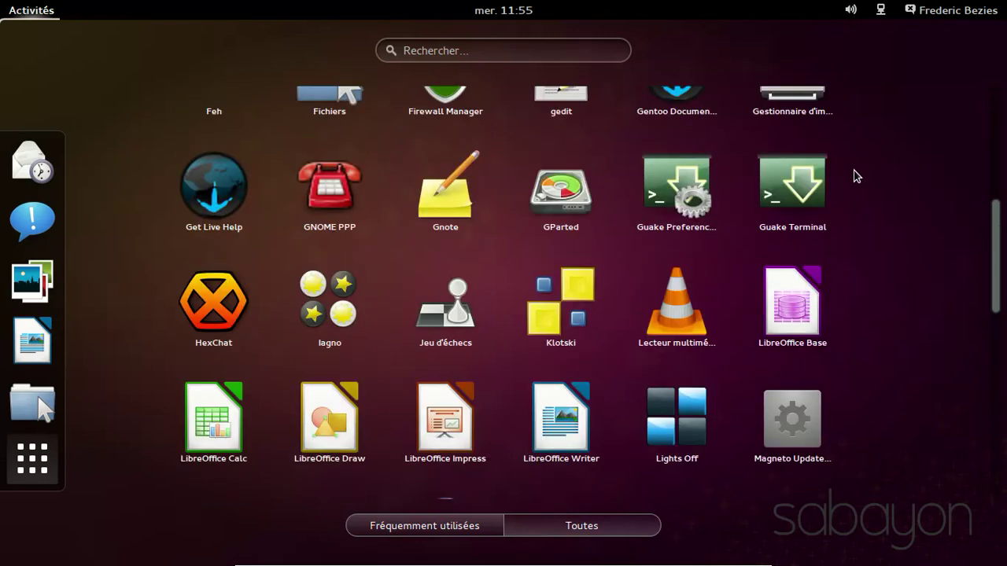
scroll(857, 175, down, 3)
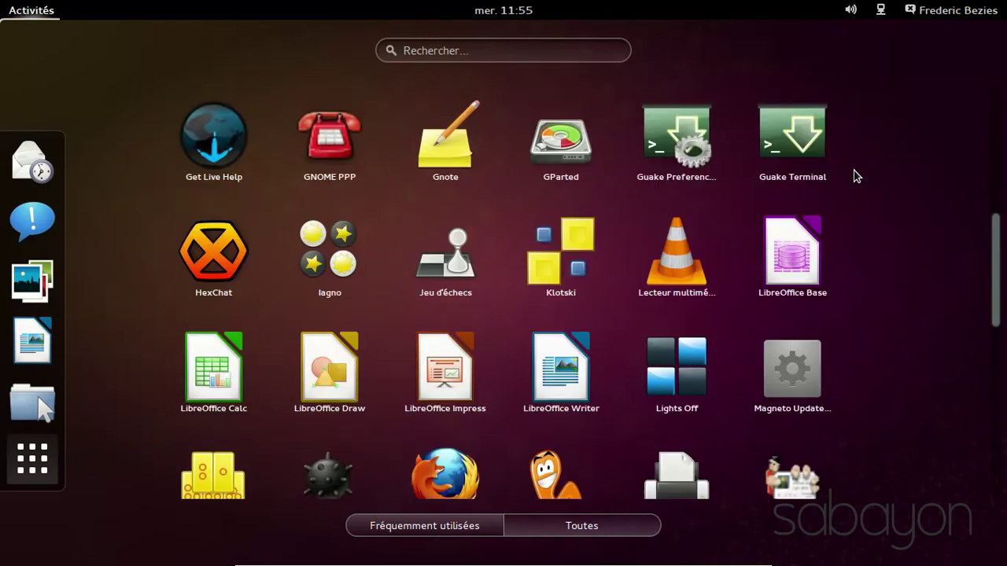
scroll(856, 176, down, 2)
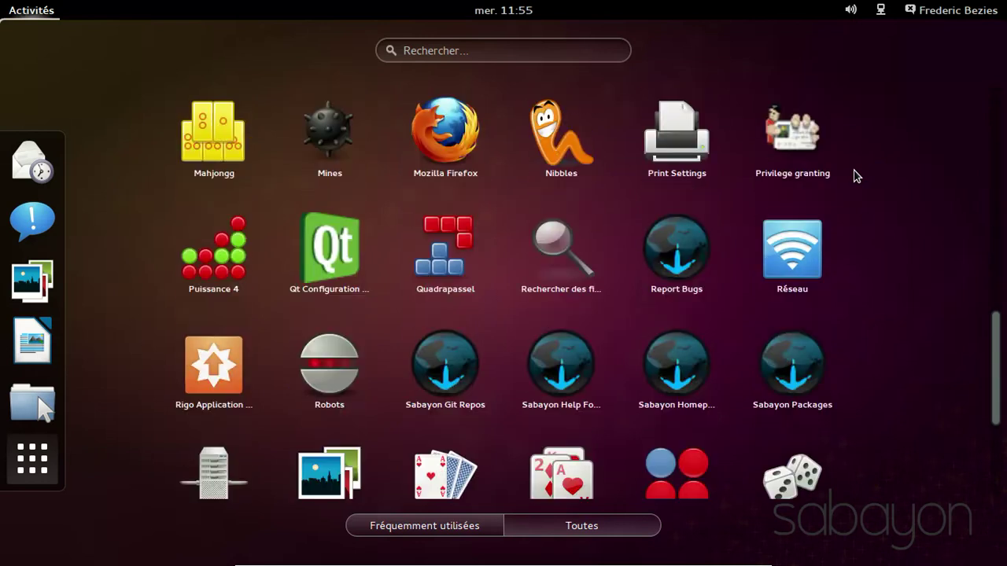
scroll(856, 175, down, 2)
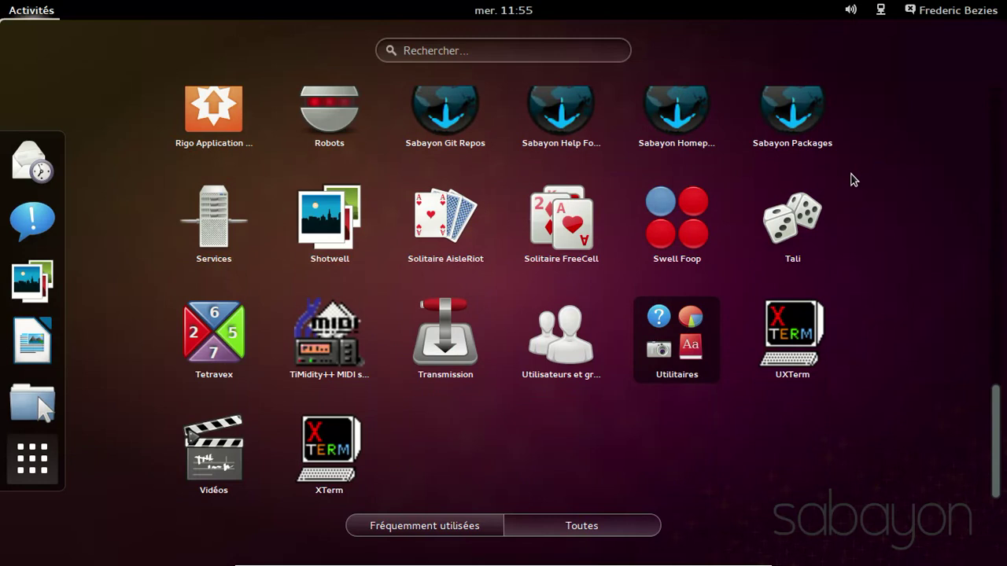
scroll(853, 179, up, 7)
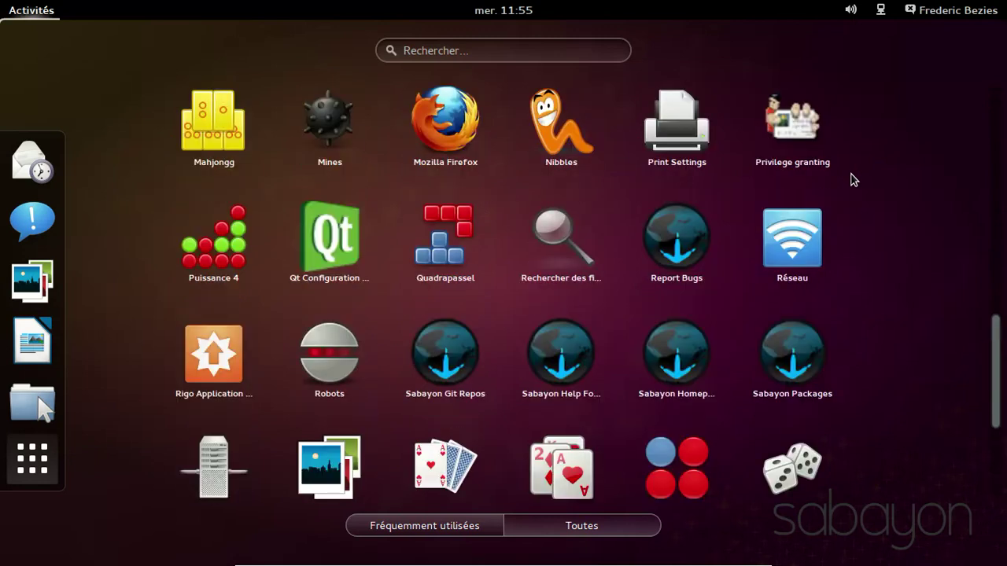
scroll(853, 179, up, 2)
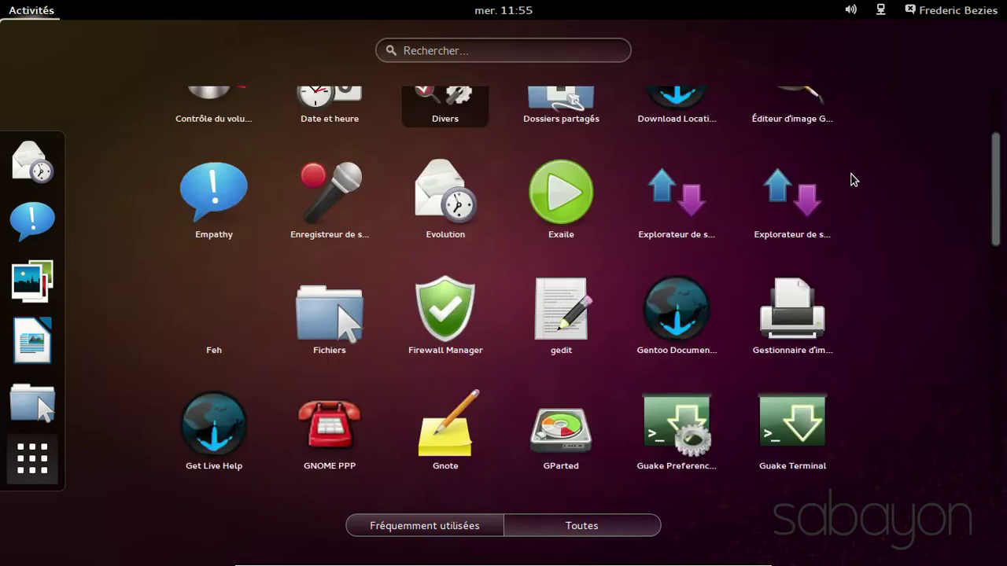
scroll(853, 179, up, 2)
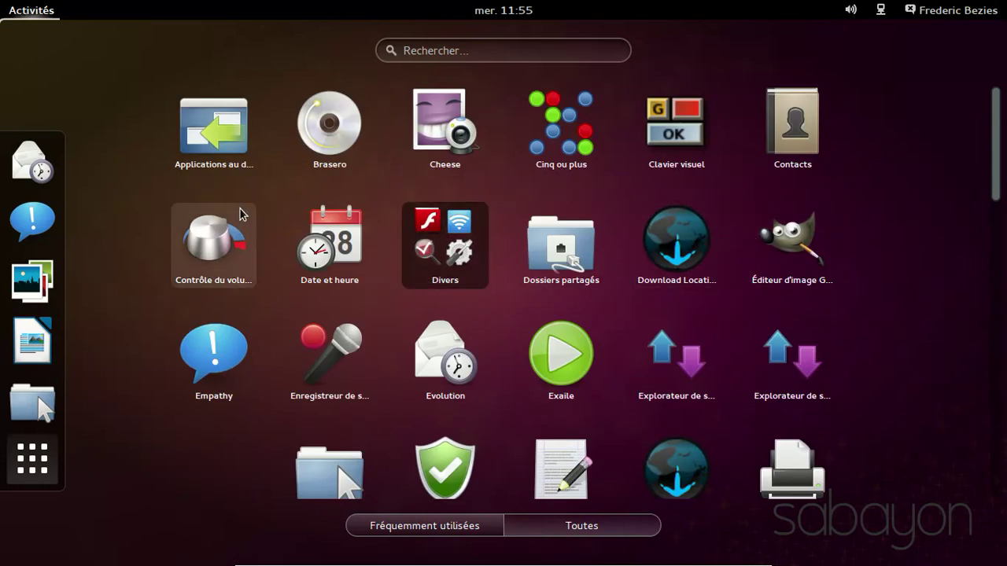
scroll(712, 206, down, 3)
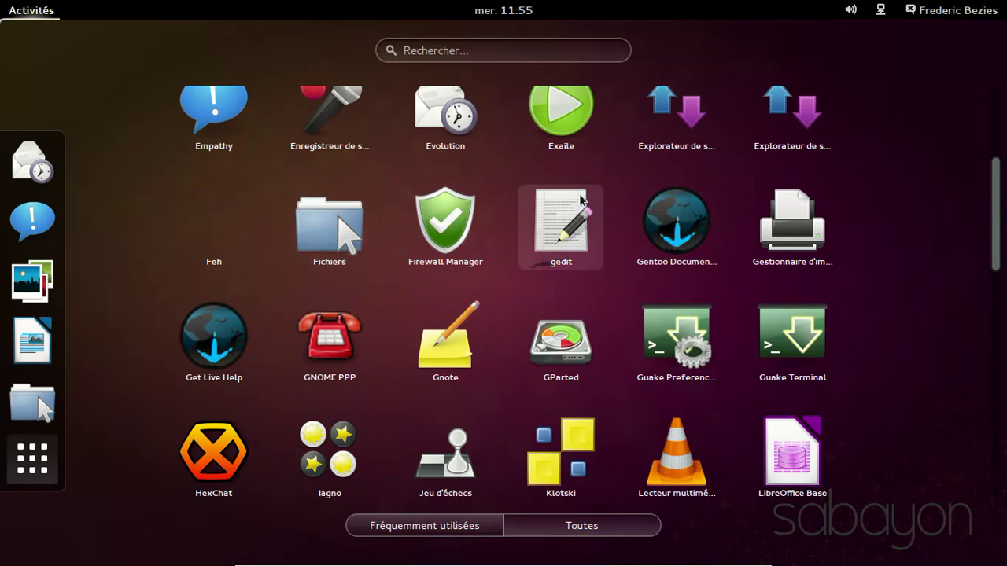
click(556, 179)
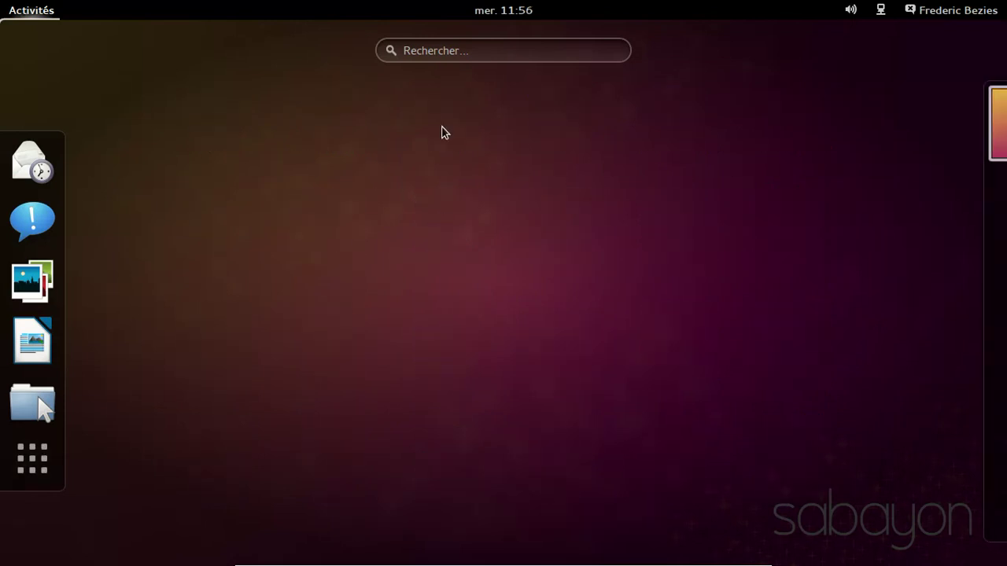
click(442, 50)
click(685, 170)
click(943, 12)
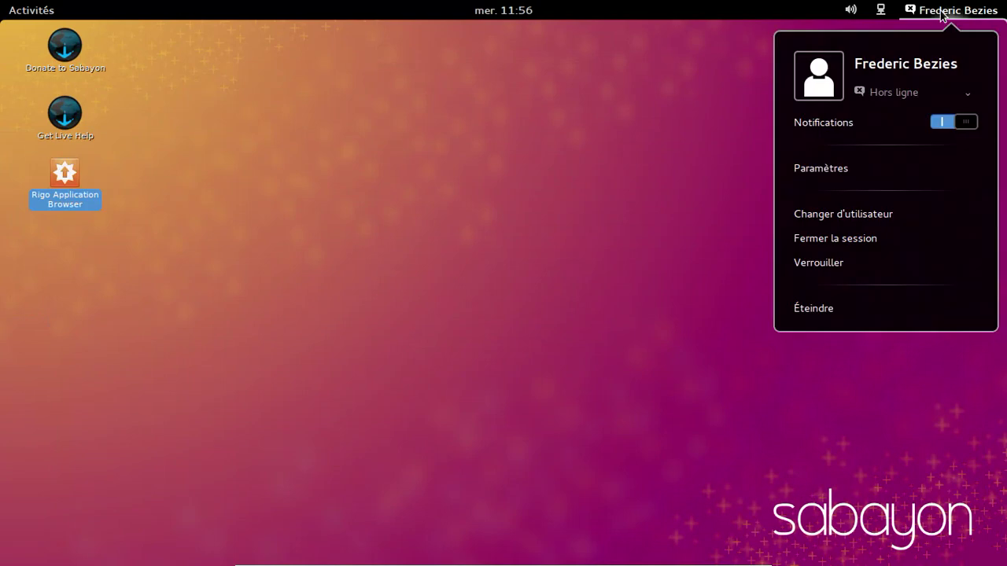
click(605, 191)
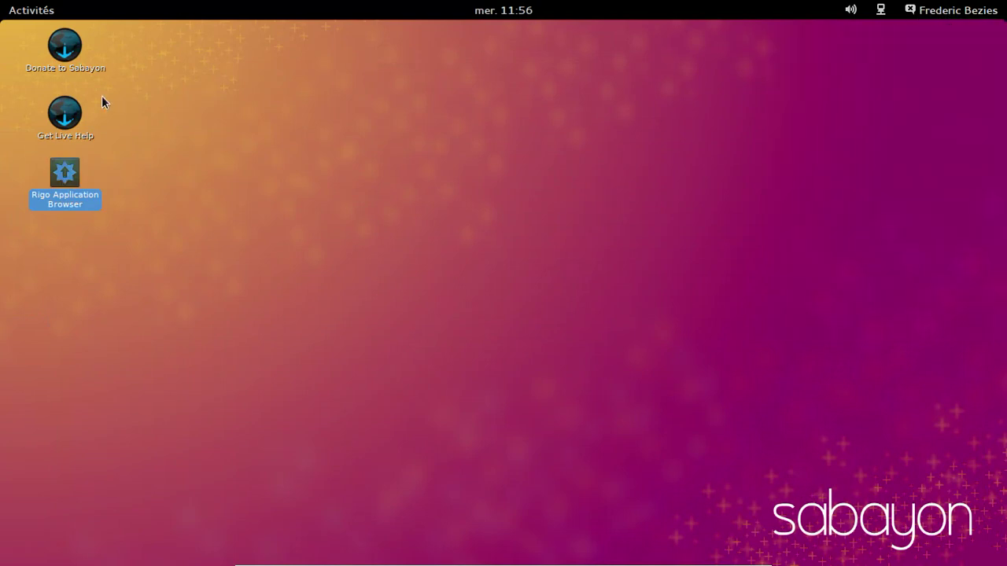
Open the file manager once more to view the home folder, and close it
click(42, 16)
click(28, 394)
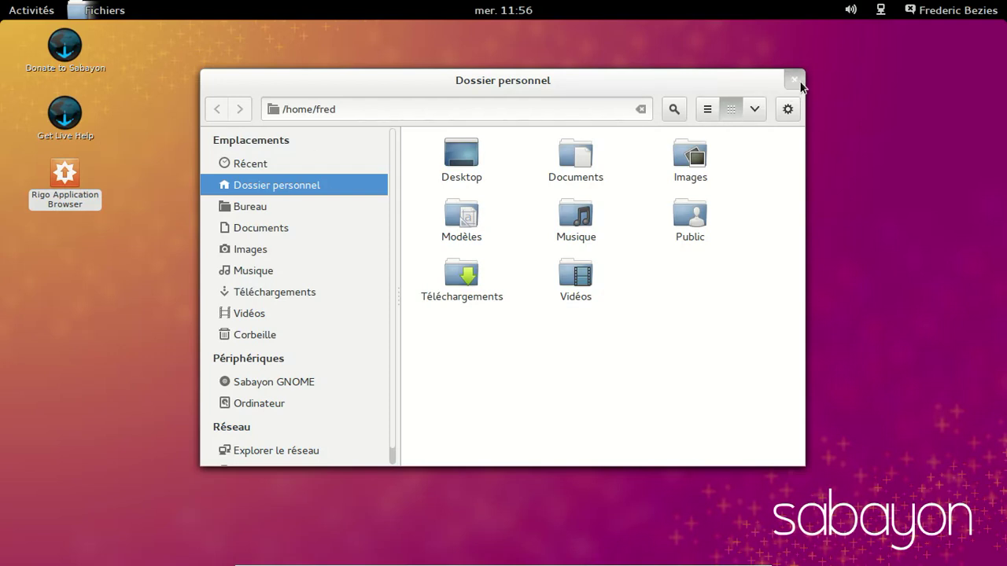
click(795, 79)
Launch the Exaile music player from the list of installed applications
mouse_move(1, 3)
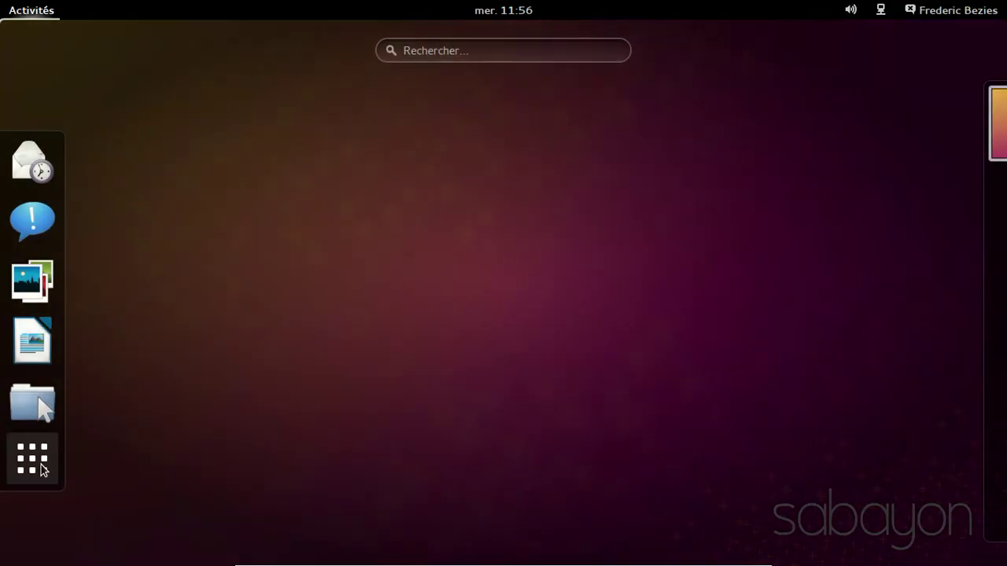
click(46, 466)
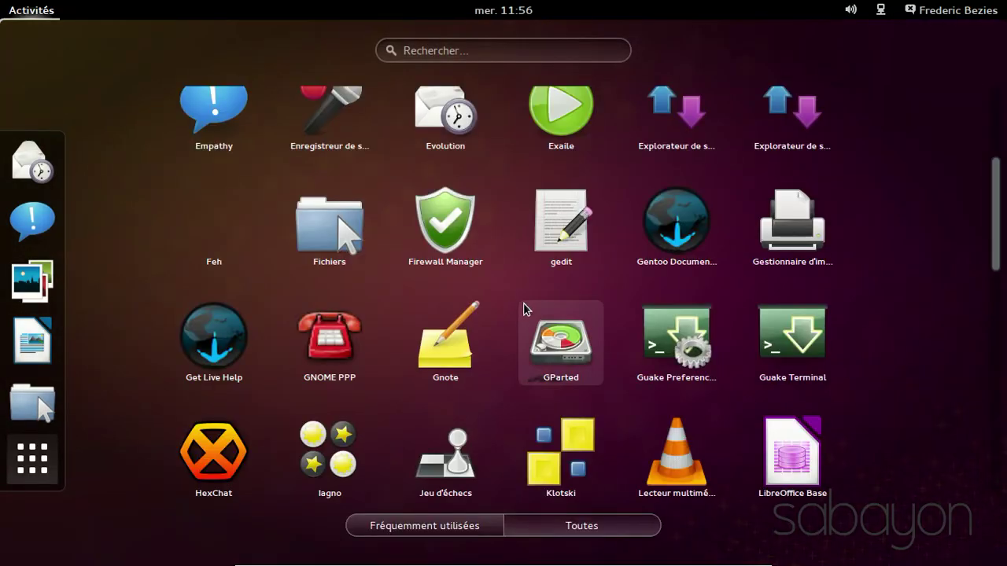
click(581, 130)
click(582, 131)
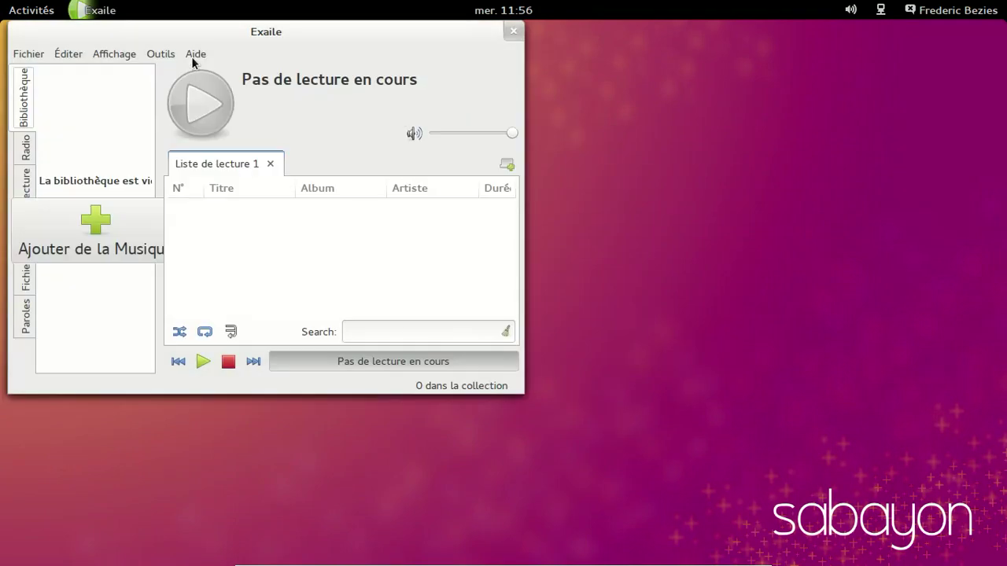
Look at the About information of Exaile and close the player
click(191, 57)
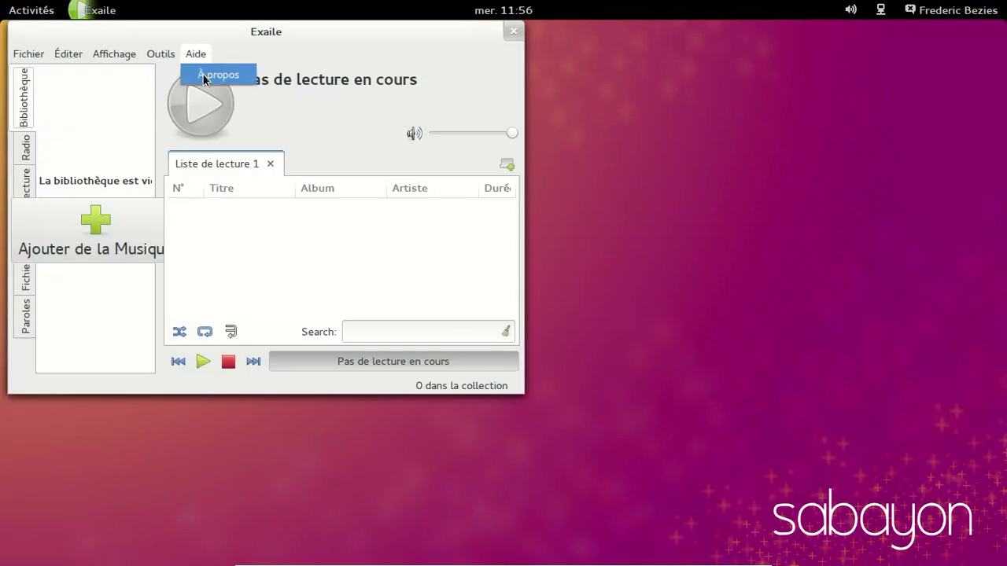
click(206, 76)
click(332, 377)
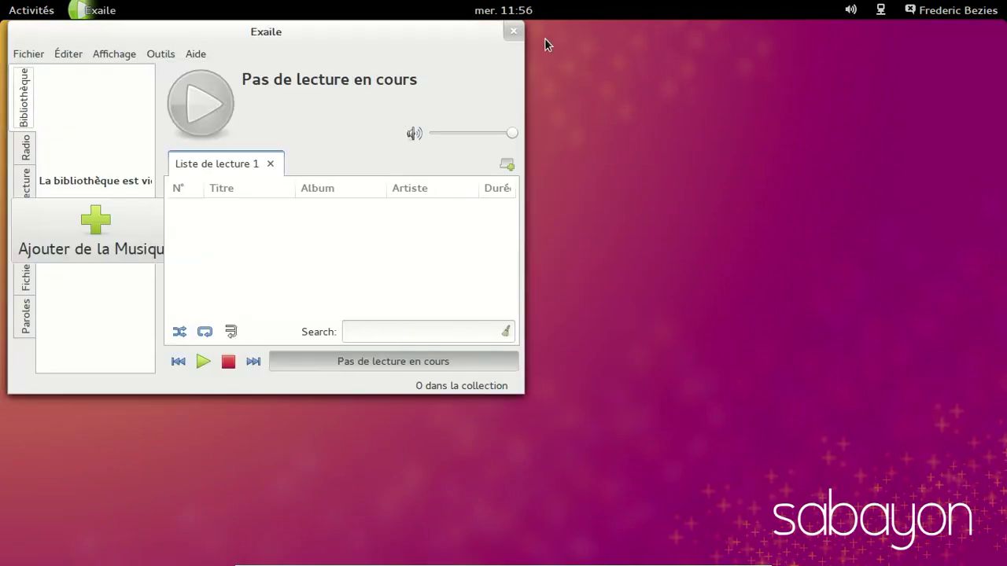
click(514, 32)
Shut down the Sabayon system and confirm the power-off
click(952, 11)
click(800, 312)
click(615, 351)
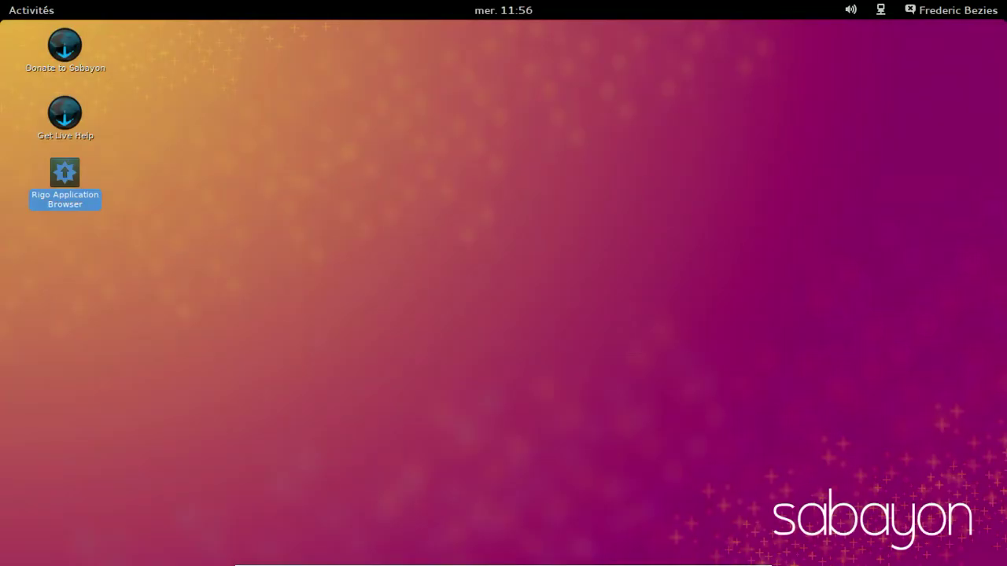